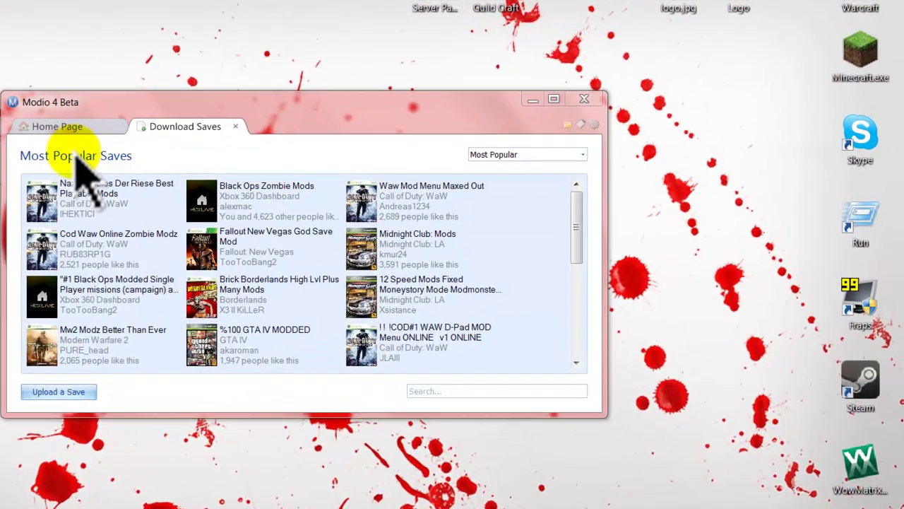
pyautogui.click(280, 135)
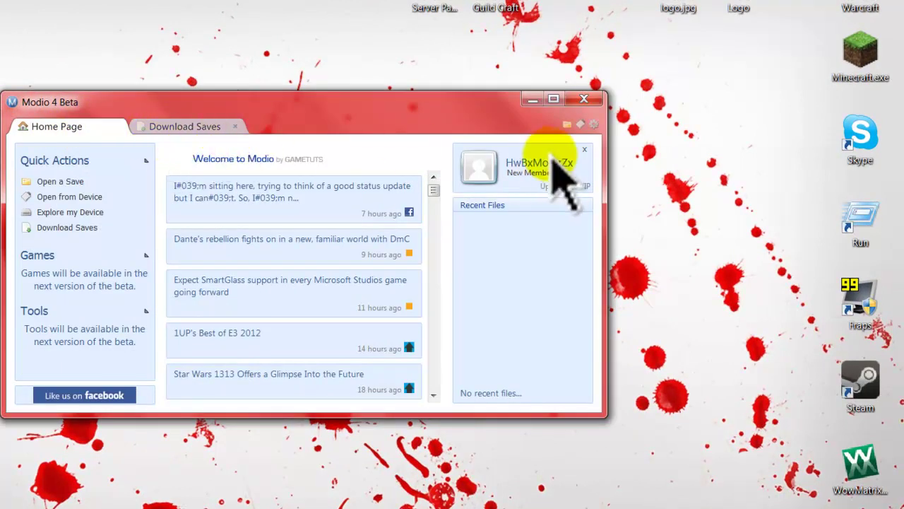
pyautogui.click(147, 129)
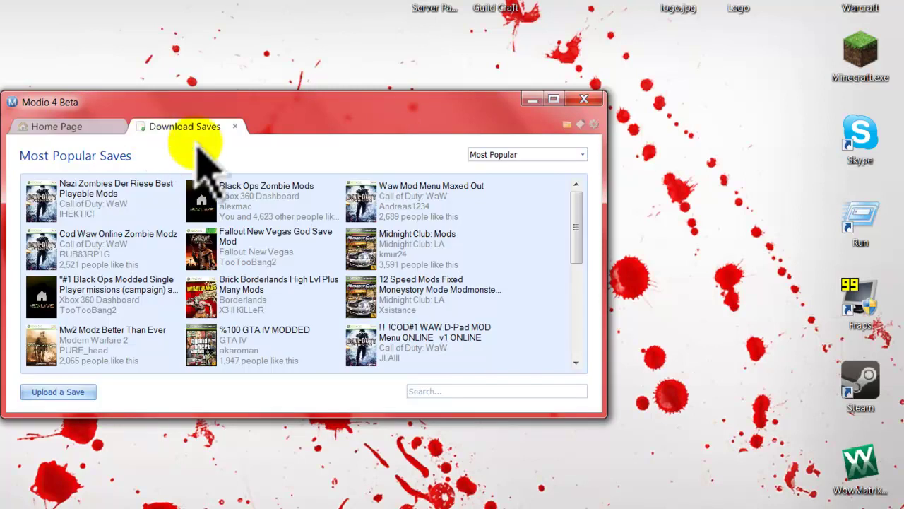
pyautogui.click(83, 128)
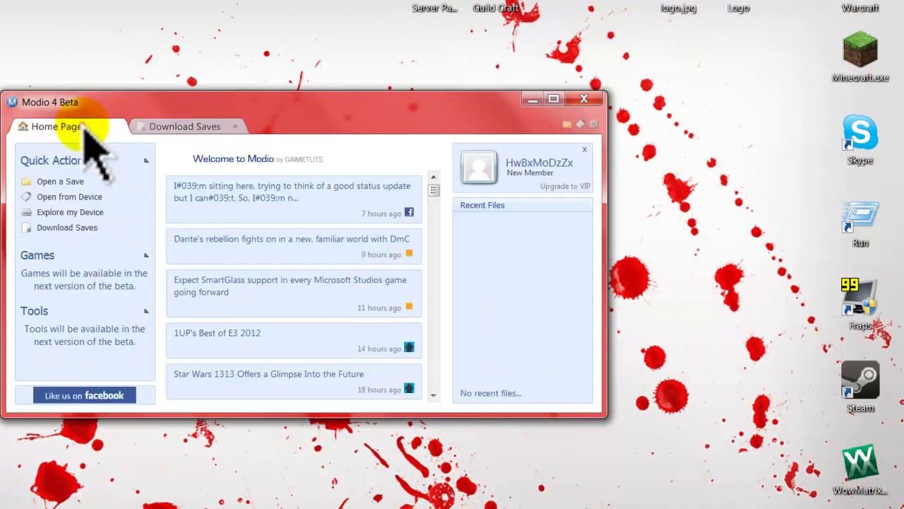
pyautogui.click(159, 130)
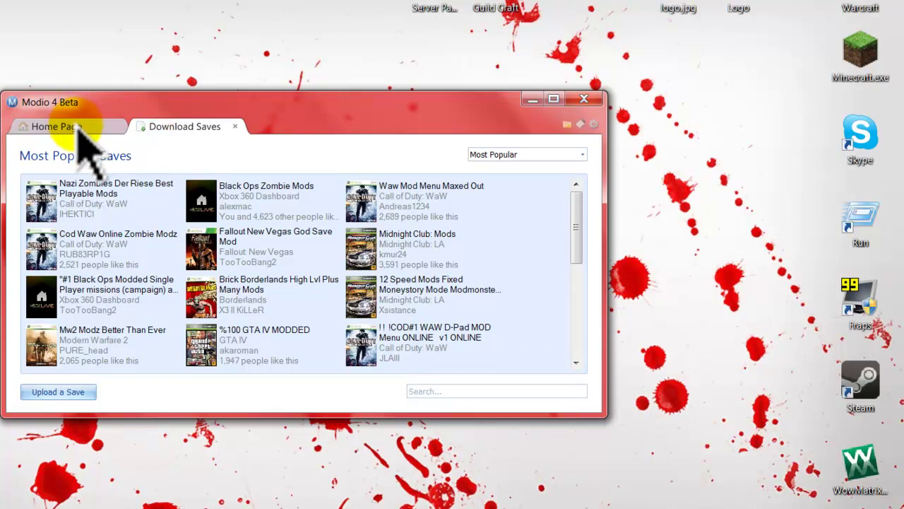
pyautogui.click(79, 129)
pyautogui.click(191, 127)
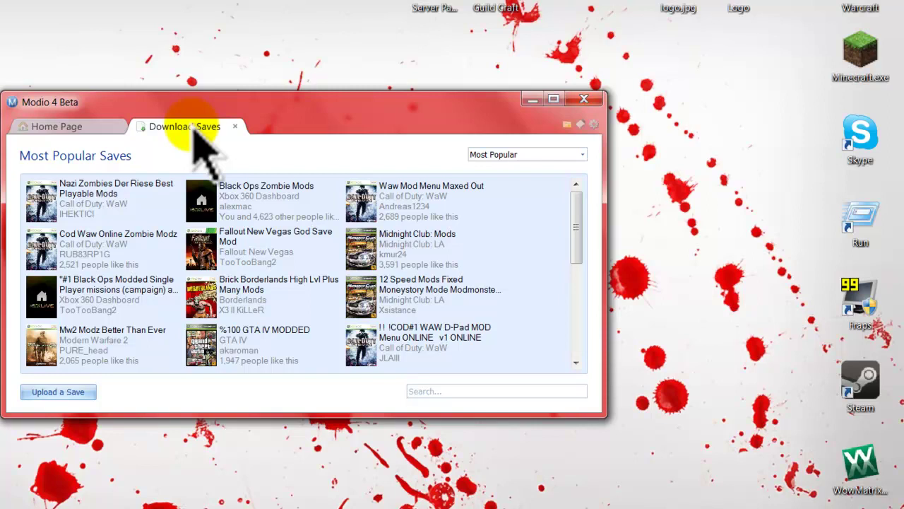
# - Look up which games are stored under the profile on the connected storage device, without opening any of them
pyautogui.click(55, 130)
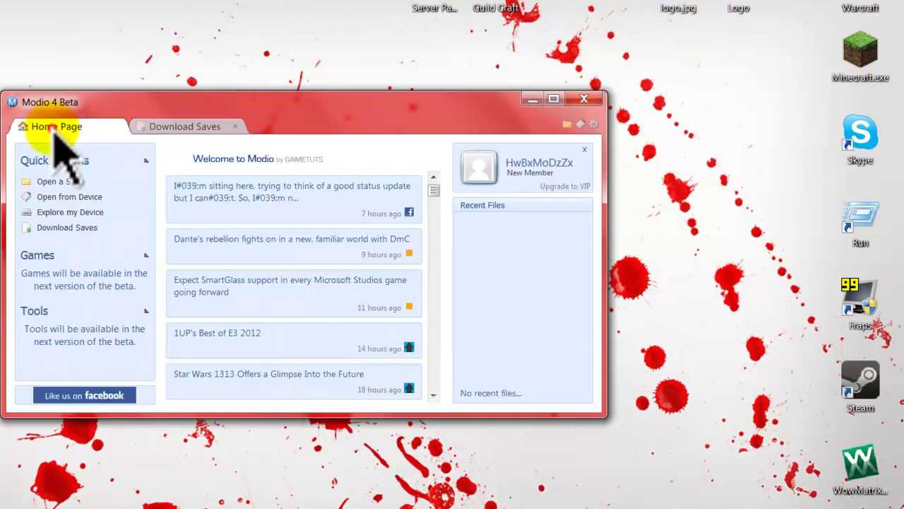
pyautogui.click(65, 196)
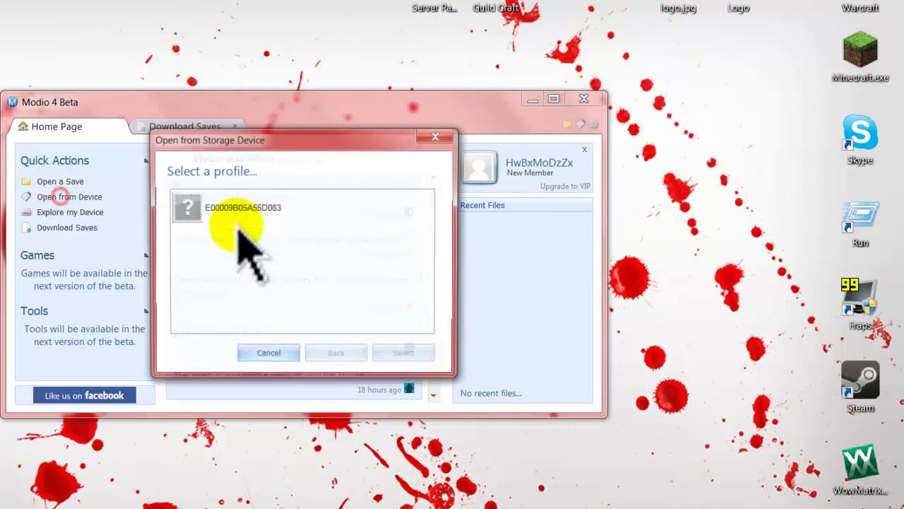
pyautogui.doubleClick(231, 212)
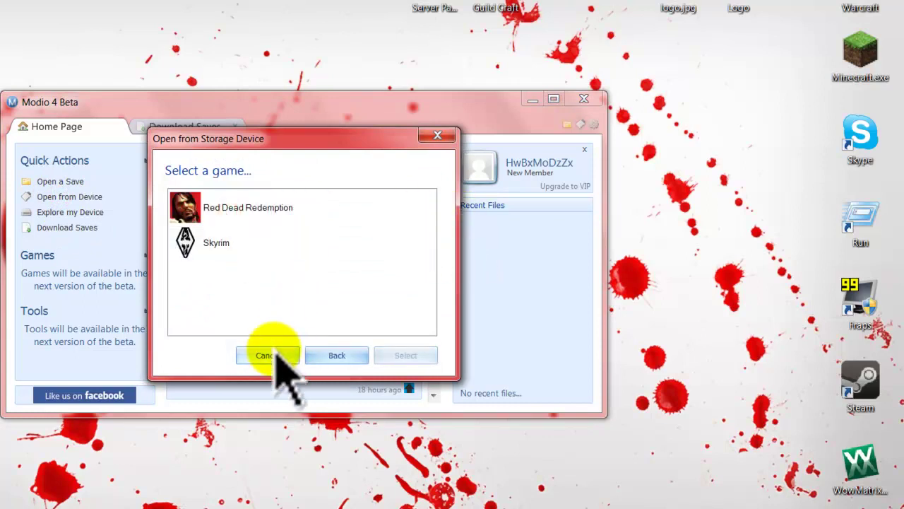
pyautogui.click(272, 354)
pyautogui.click(68, 197)
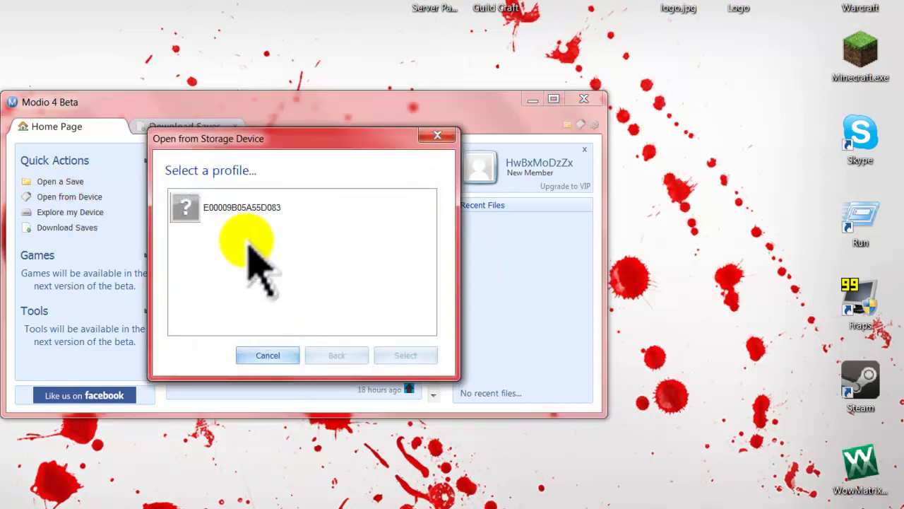
pyautogui.doubleClick(272, 205)
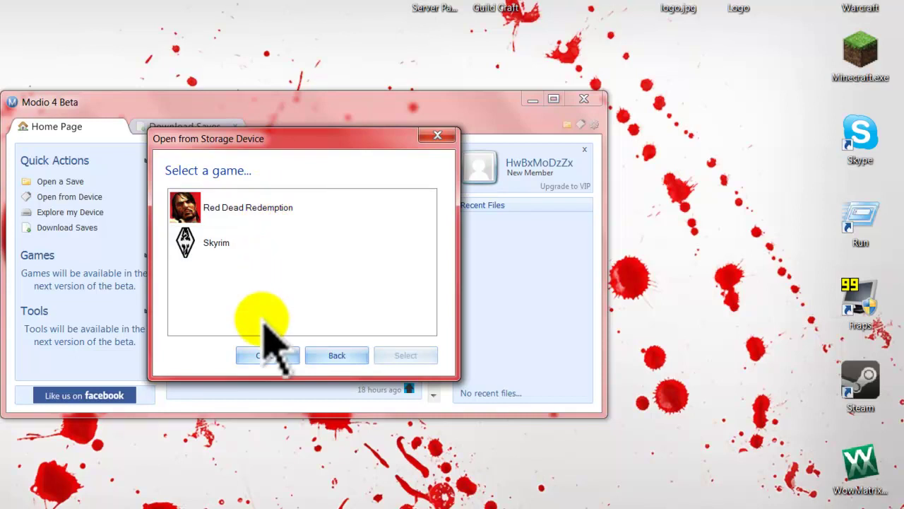
pyautogui.click(267, 356)
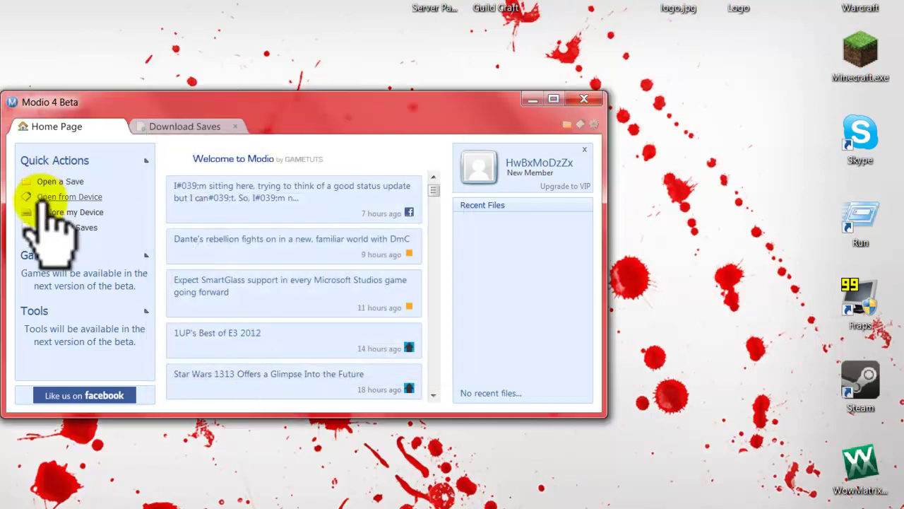
pyautogui.click(42, 198)
pyautogui.doubleClick(212, 207)
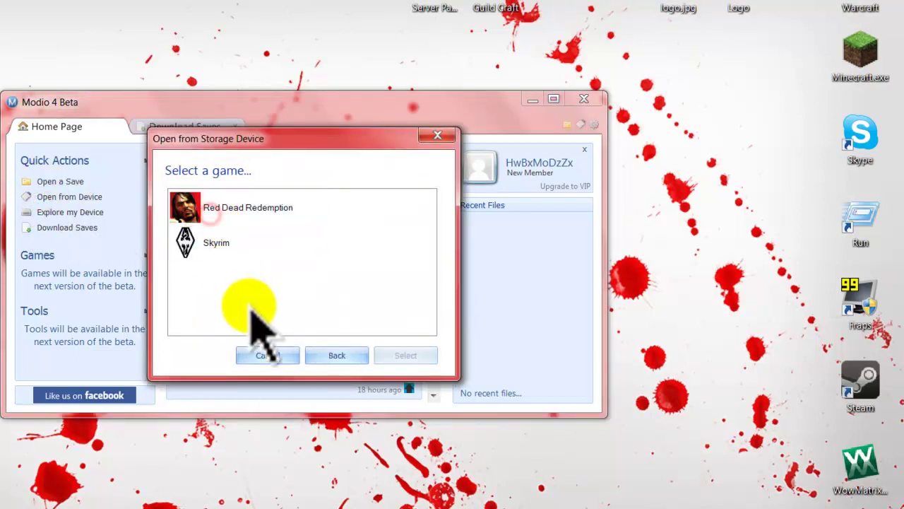
pyautogui.click(268, 355)
pyautogui.click(95, 197)
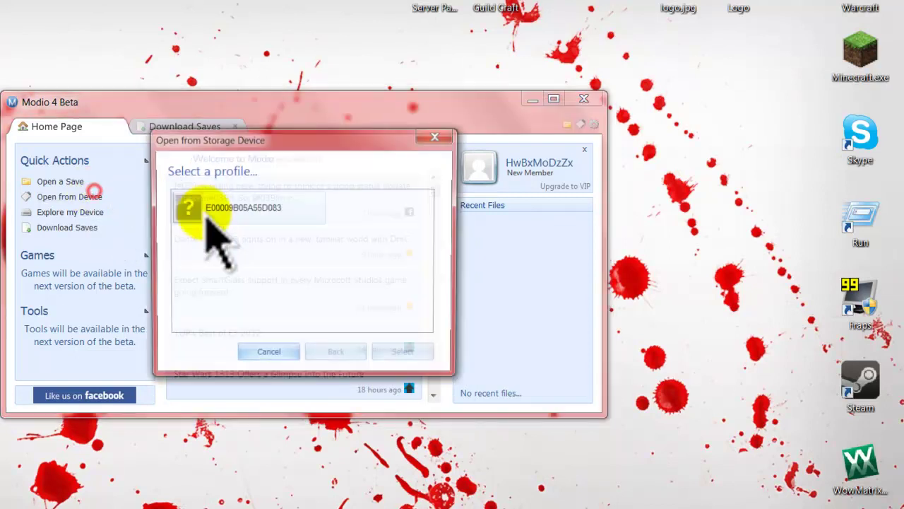
pyautogui.doubleClick(260, 207)
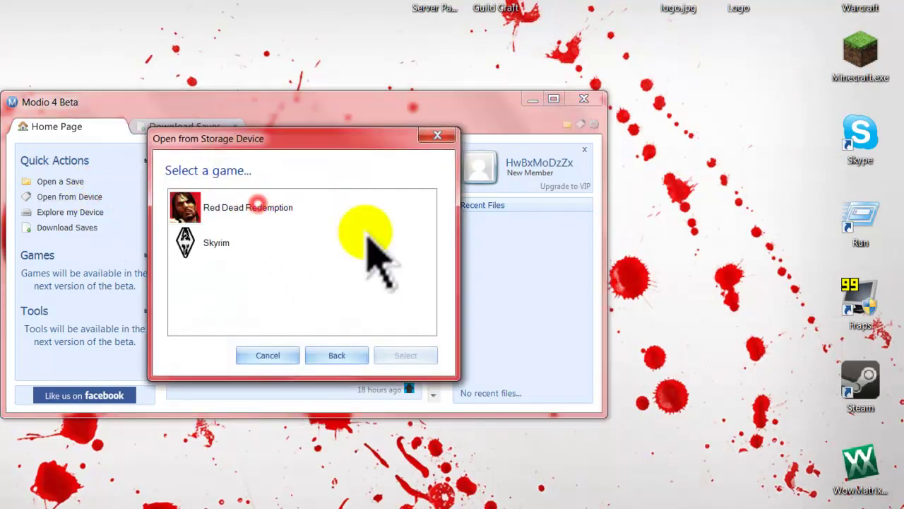
pyautogui.click(268, 355)
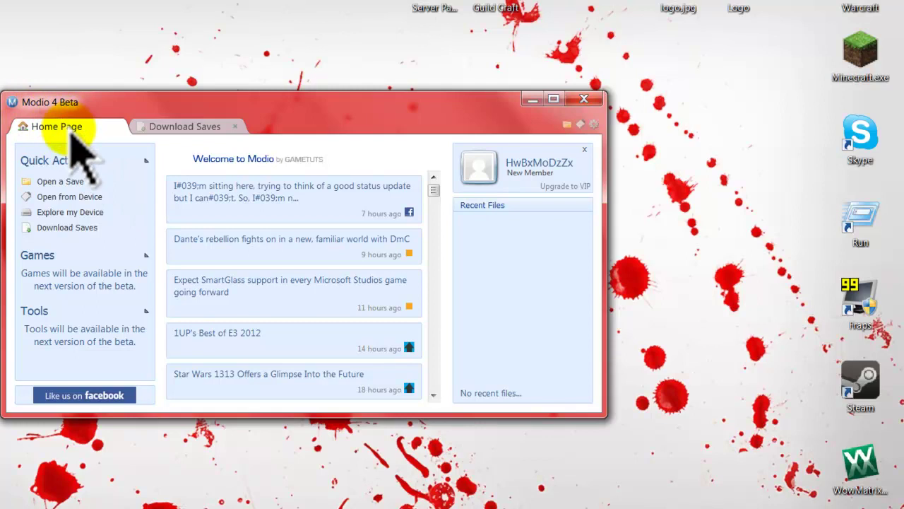
# - Examine the most popular downloadable saves and the sort options offered for the list
pyautogui.click(164, 127)
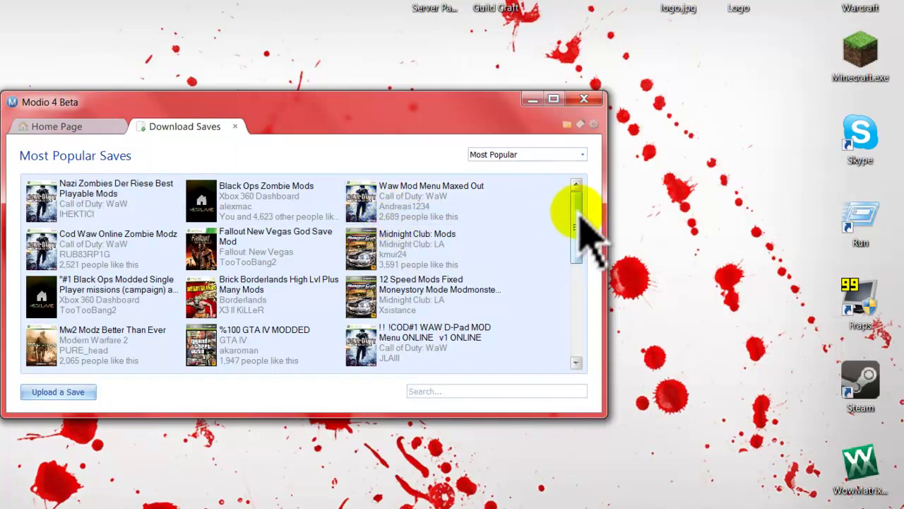
pyautogui.moveTo(579, 225); pyautogui.dragTo(575, 192)
pyautogui.click(581, 154)
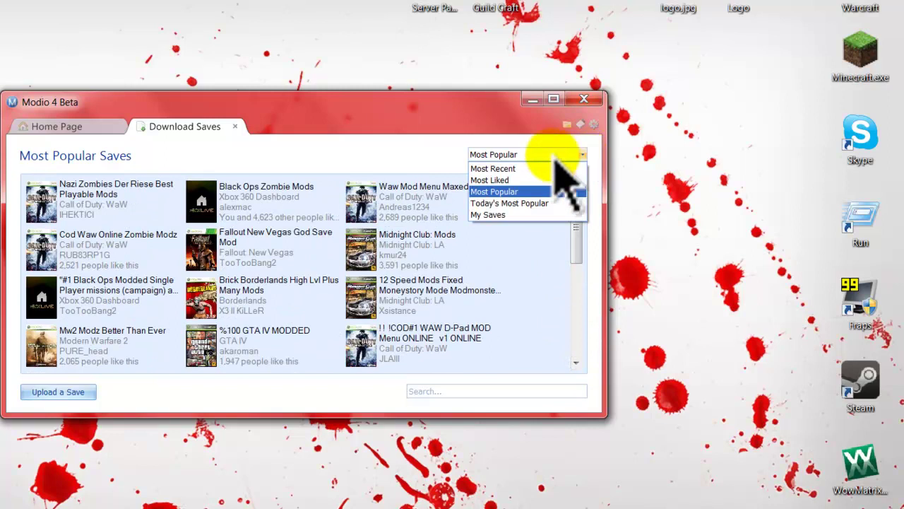
pyautogui.click(582, 156)
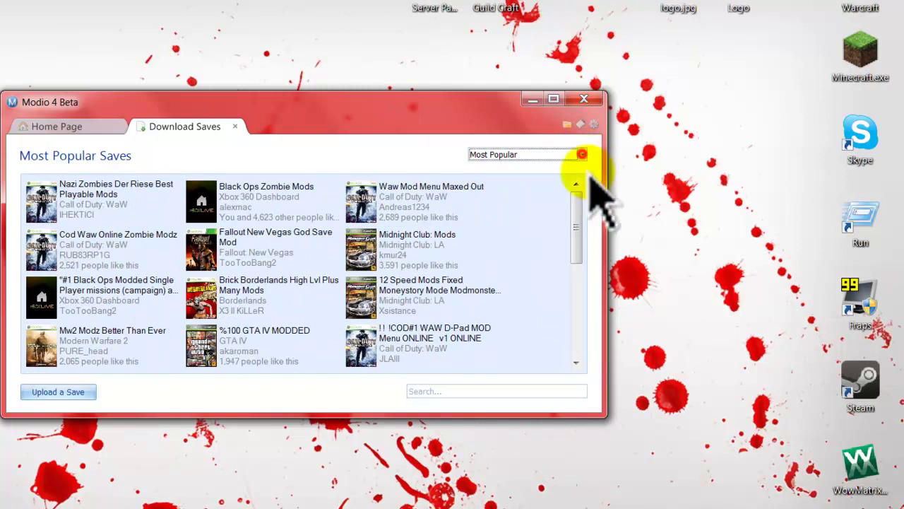
# - Start opening a save from the storage device and select the profile to list its games
pyautogui.click(56, 135)
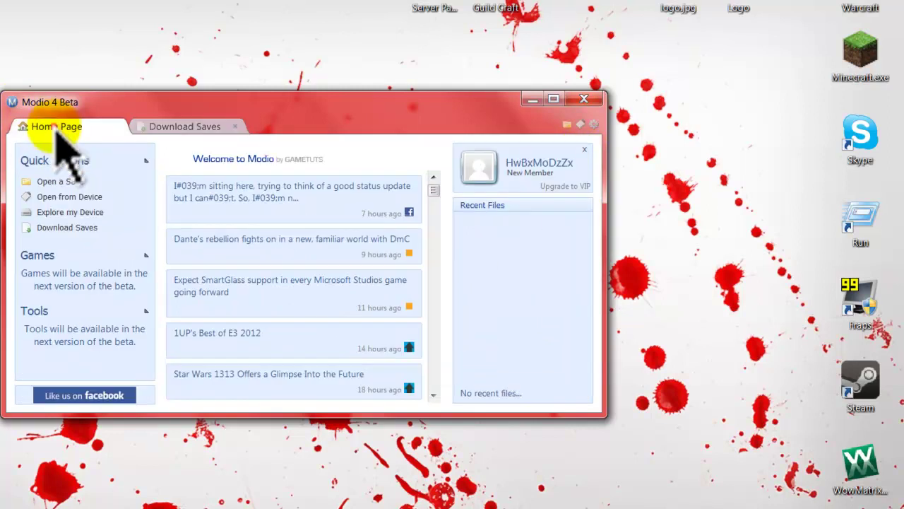
pyautogui.click(56, 196)
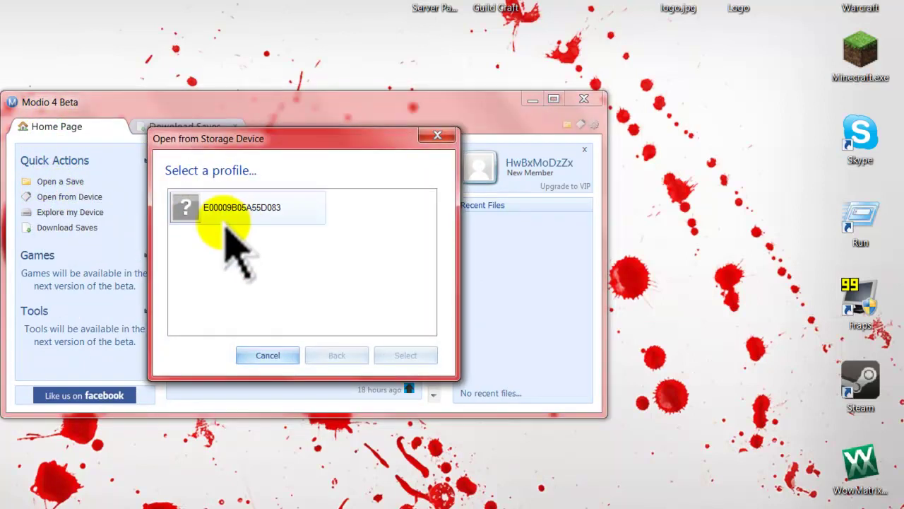
pyautogui.click(226, 211)
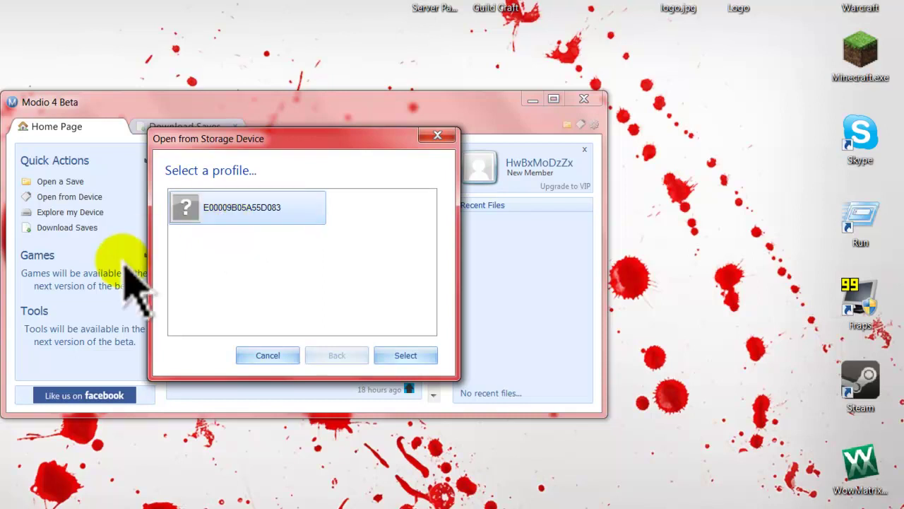
pyautogui.doubleClick(224, 210)
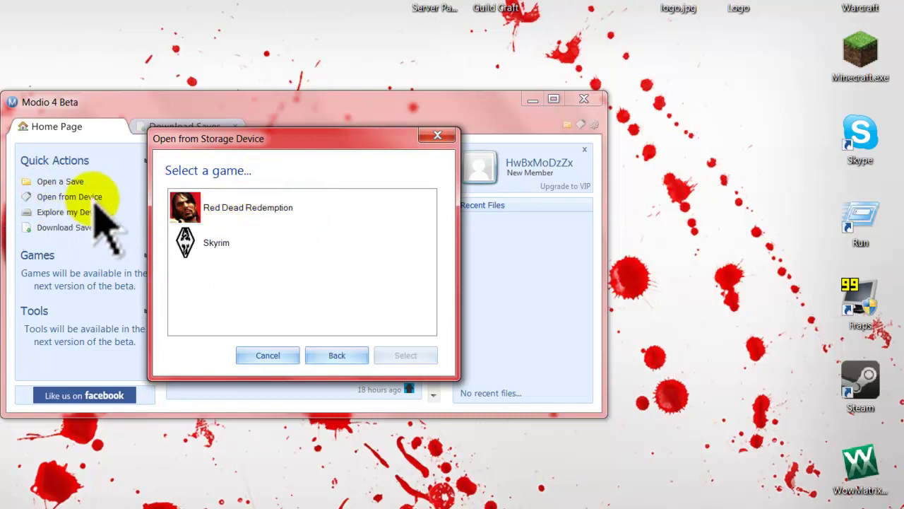
# - Move the storage device dialog clear of the main window and choose Red Dead Redemption as the game
pyautogui.moveTo(256, 146); pyautogui.dragTo(717, 109)
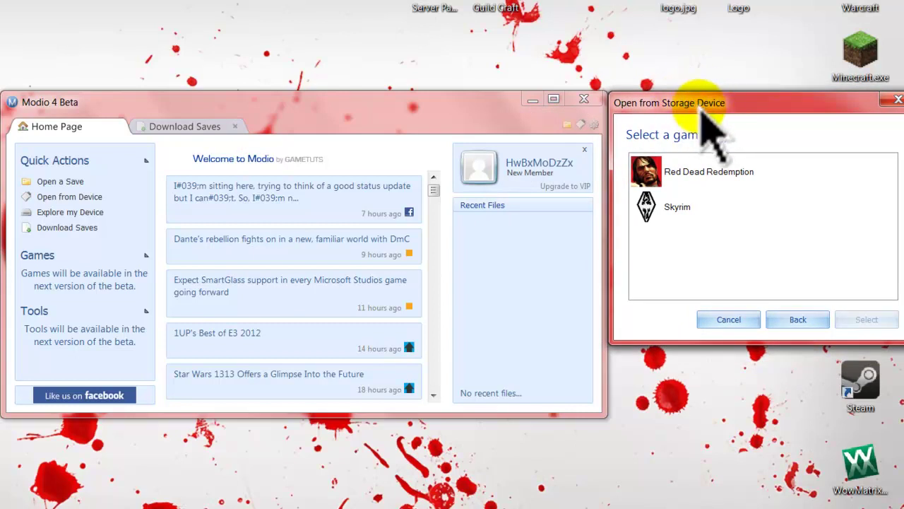
pyautogui.moveTo(739, 106); pyautogui.dragTo(739, 105)
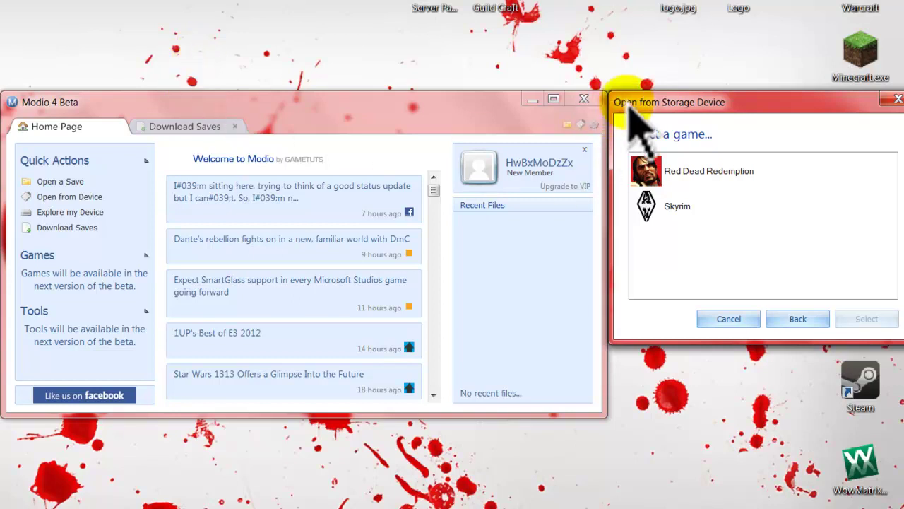
pyautogui.moveTo(709, 106); pyautogui.dragTo(714, 107)
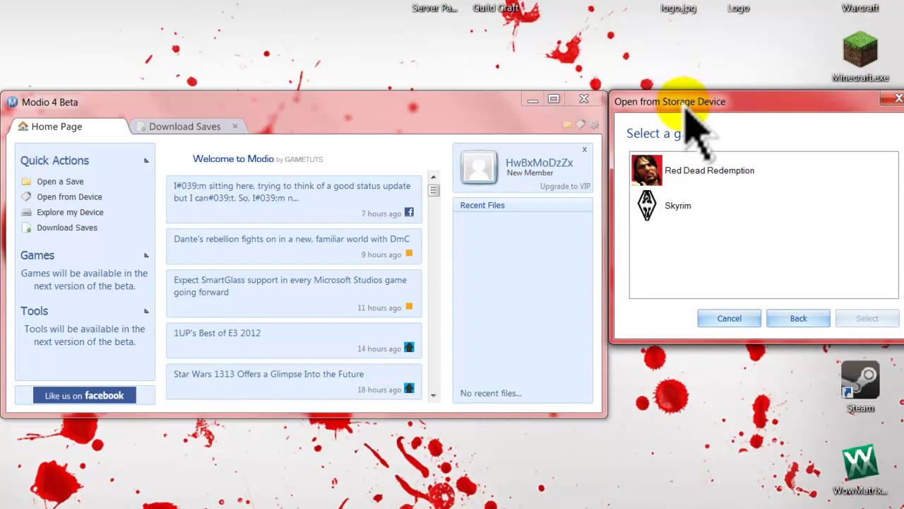
pyautogui.moveTo(687, 113); pyautogui.dragTo(686, 114)
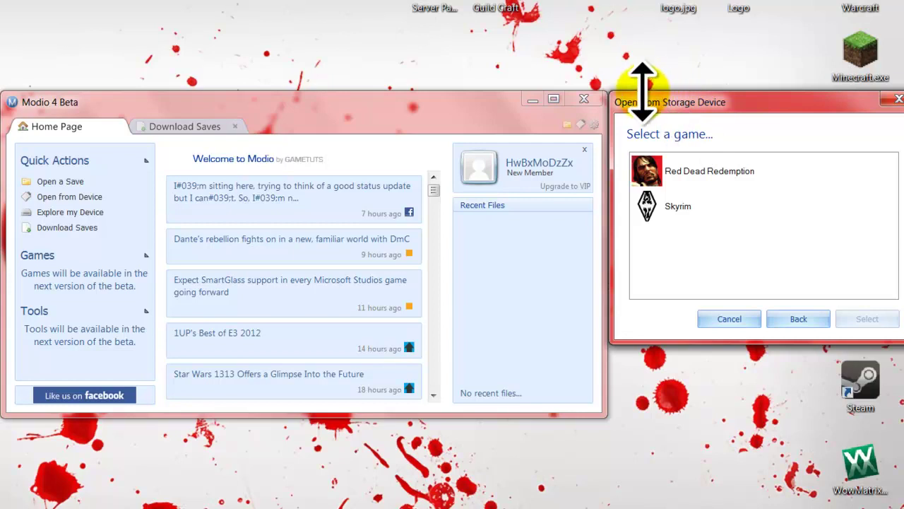
pyautogui.moveTo(684, 92); pyautogui.dragTo(670, 106)
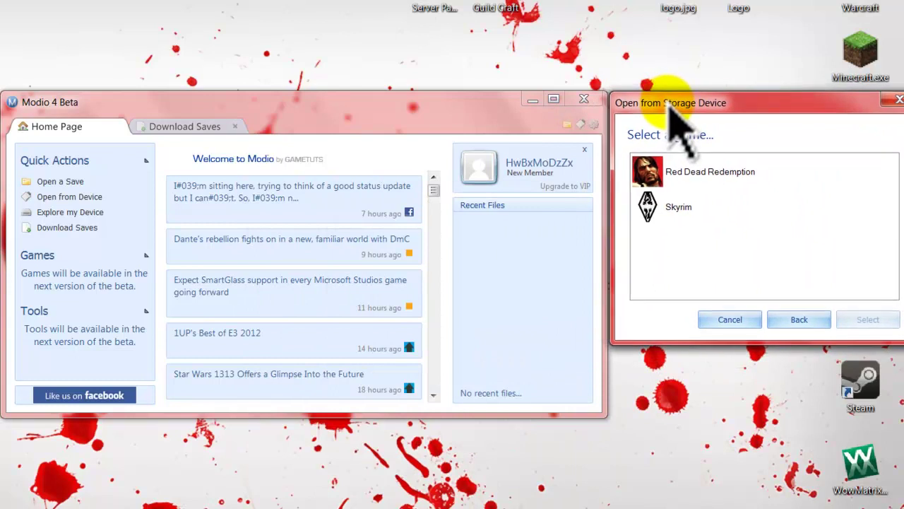
pyautogui.doubleClick(668, 172)
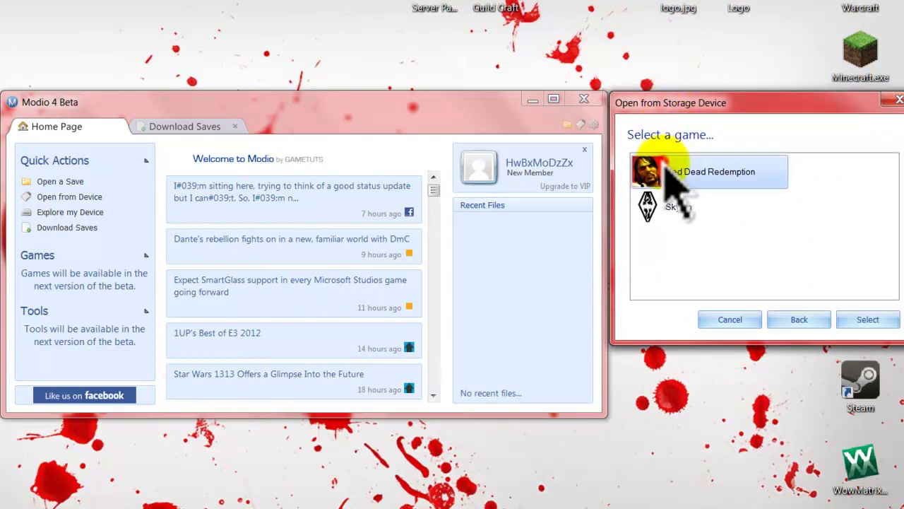
# - Reposition the save selection dialog and open the RDR2MPSAVE.SAV save
pyautogui.moveTo(709, 103); pyautogui.dragTo(330, 201)
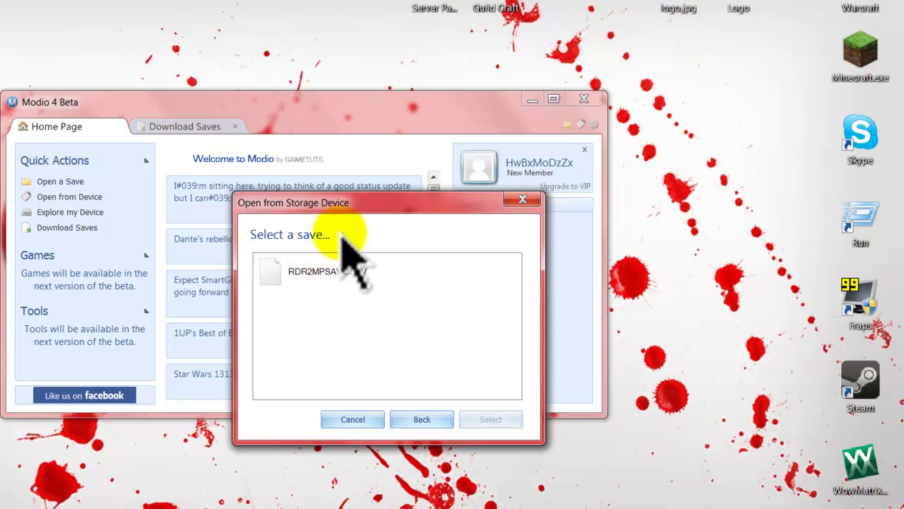
pyautogui.moveTo(363, 208); pyautogui.dragTo(556, 142)
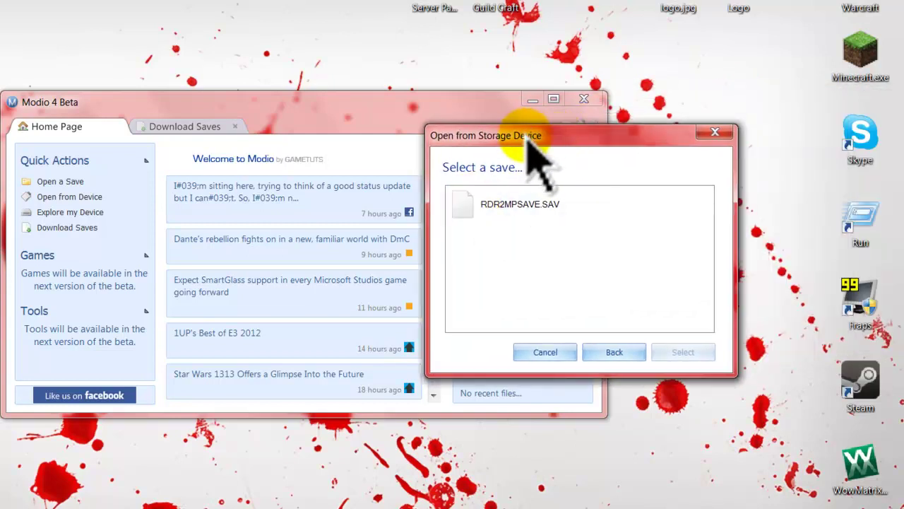
pyautogui.doubleClick(521, 203)
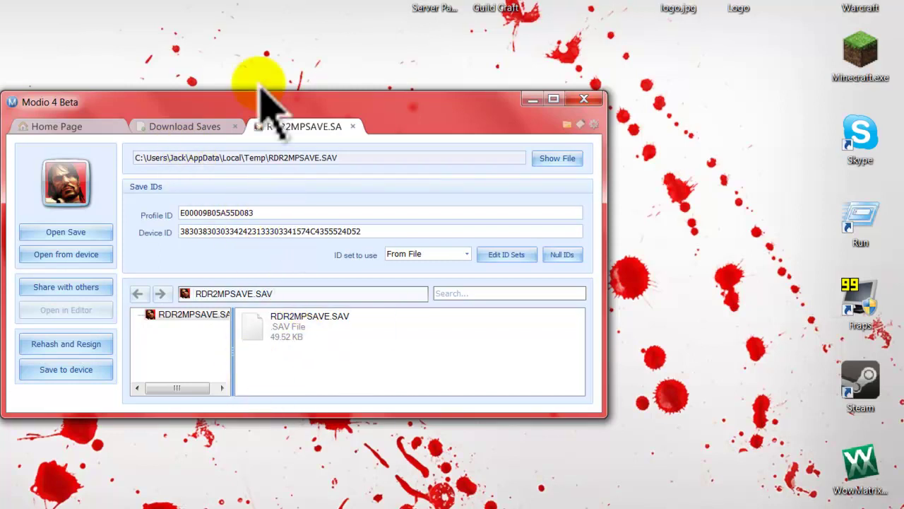
# - Review the path through the device profile and Red Dead Redemption to its save list, leaving without opening another save
pyautogui.click(208, 126)
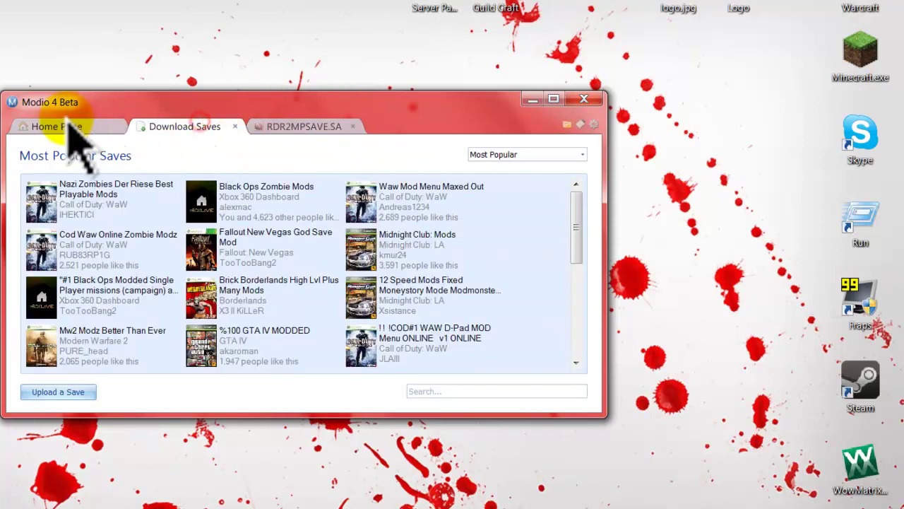
pyautogui.click(67, 127)
pyautogui.click(69, 197)
pyautogui.doubleClick(217, 215)
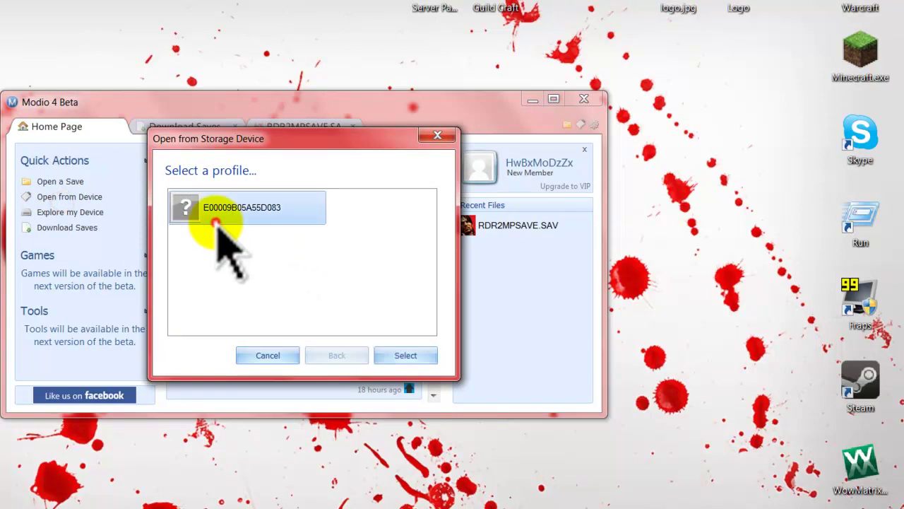
pyautogui.doubleClick(245, 212)
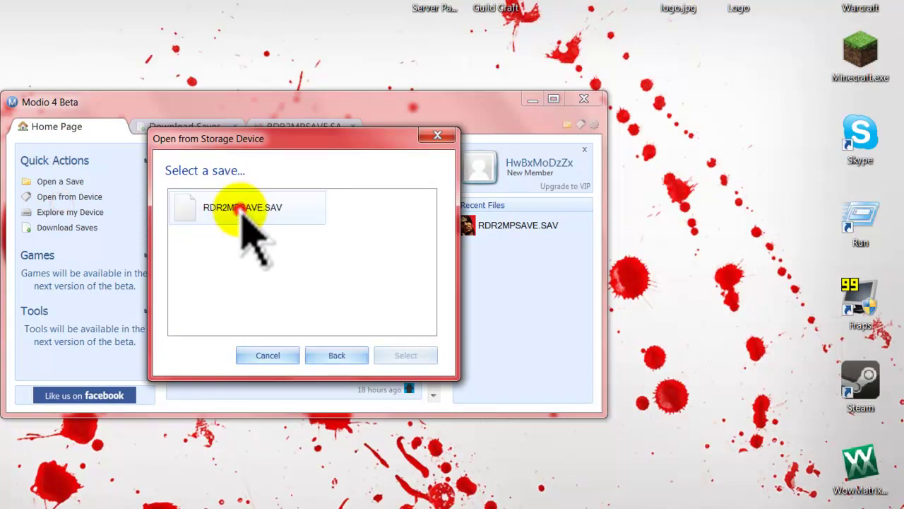
pyautogui.click(268, 355)
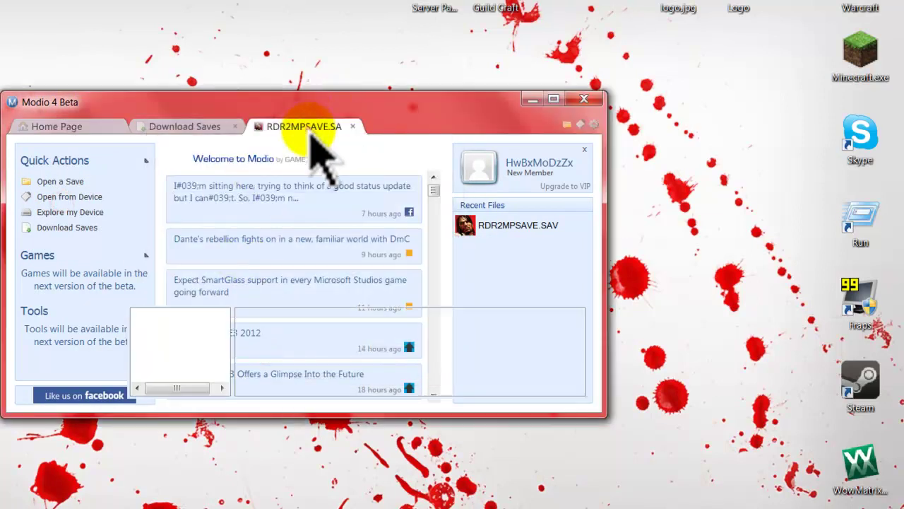
# - Look over the opened save's IDs, return to the downloadable saves and list them by Most Liked
pyautogui.click(289, 126)
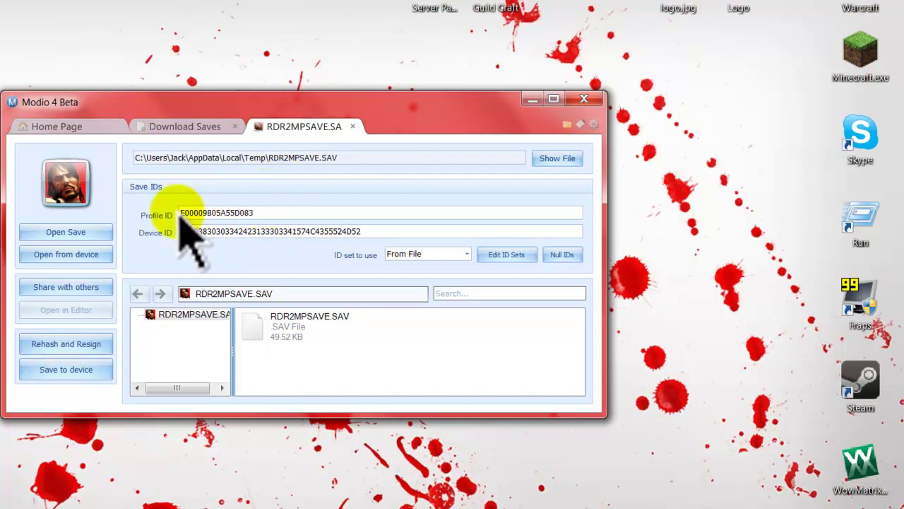
pyautogui.click(169, 127)
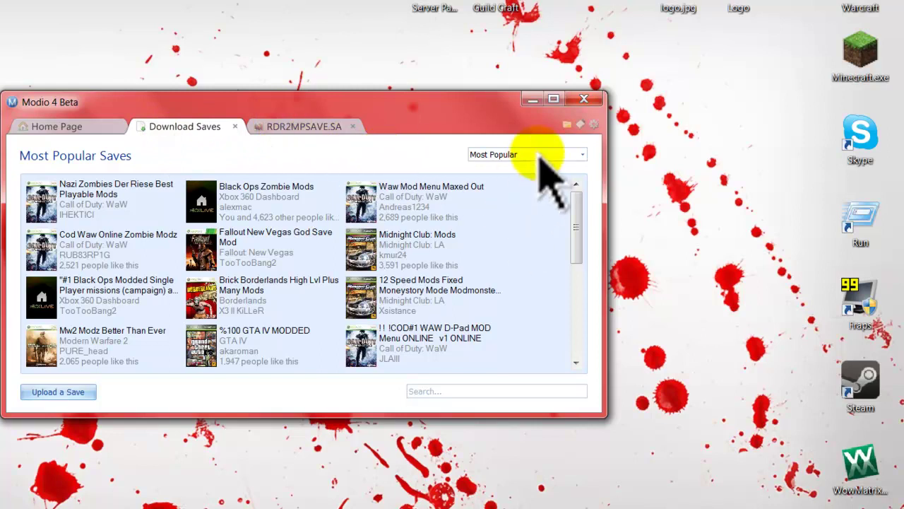
pyautogui.click(583, 154)
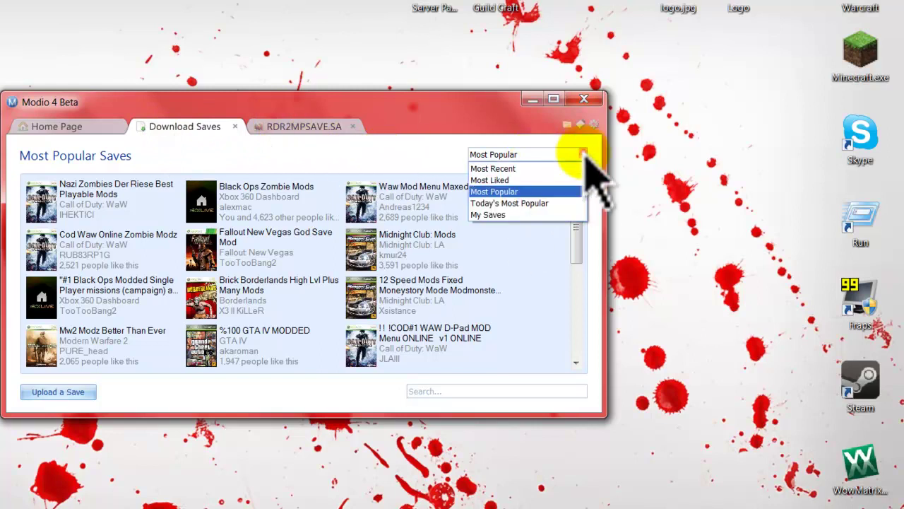
pyautogui.click(531, 181)
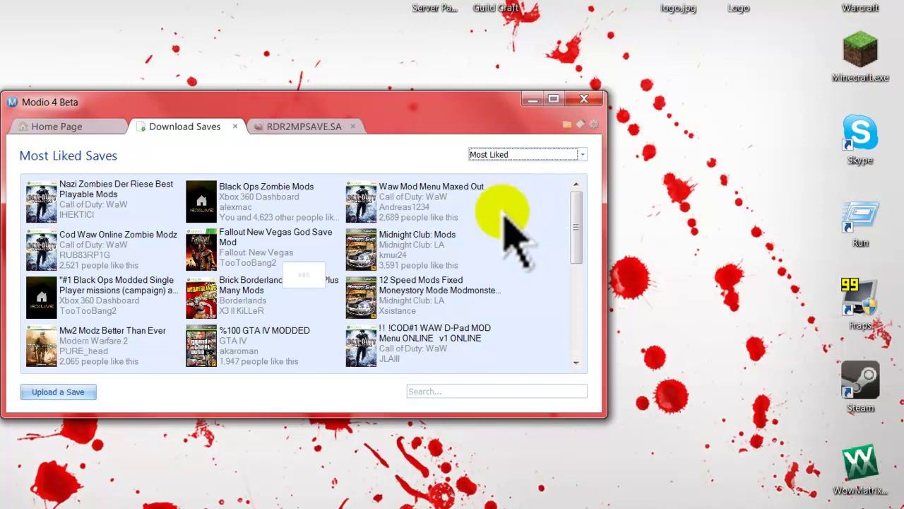
# - Look through the sorting options for downloadable saves and search the saves for "Red Dead Redemption"
pyautogui.click(544, 154)
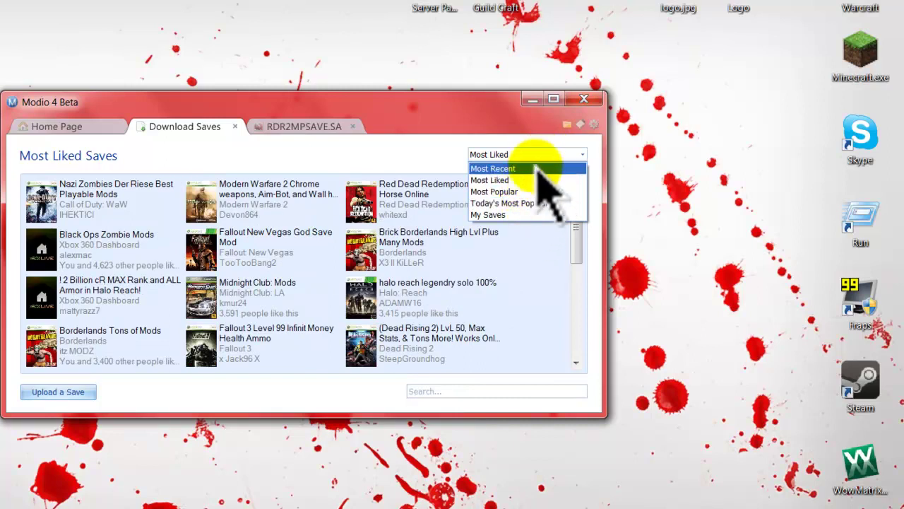
pyautogui.click(542, 156)
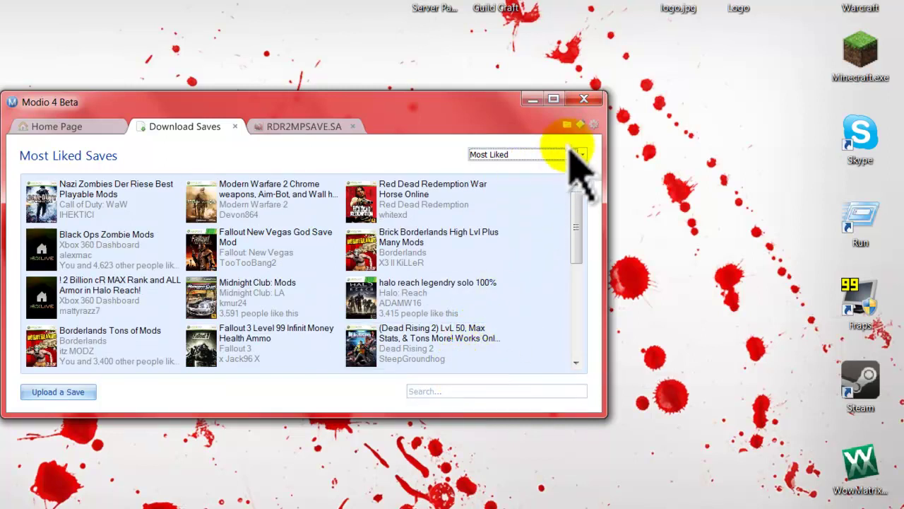
pyautogui.click(569, 157)
pyautogui.click(569, 157)
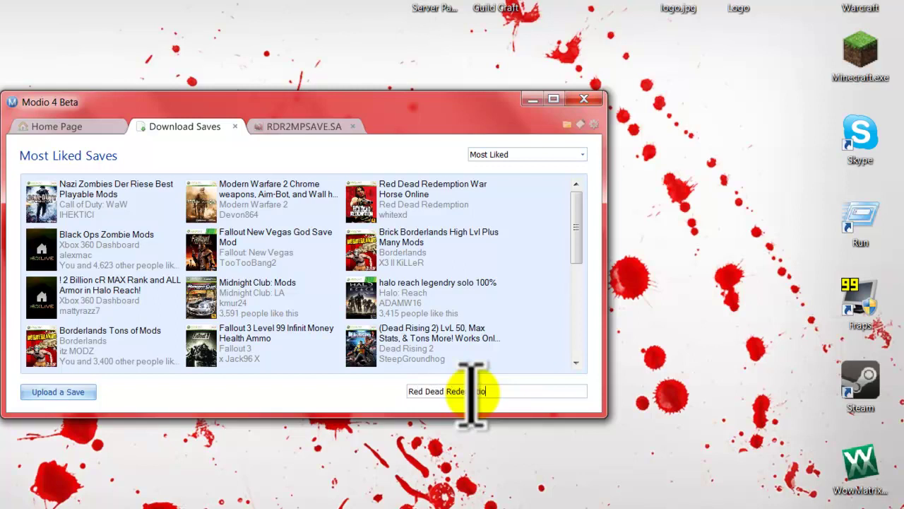
pyautogui.press('Return')
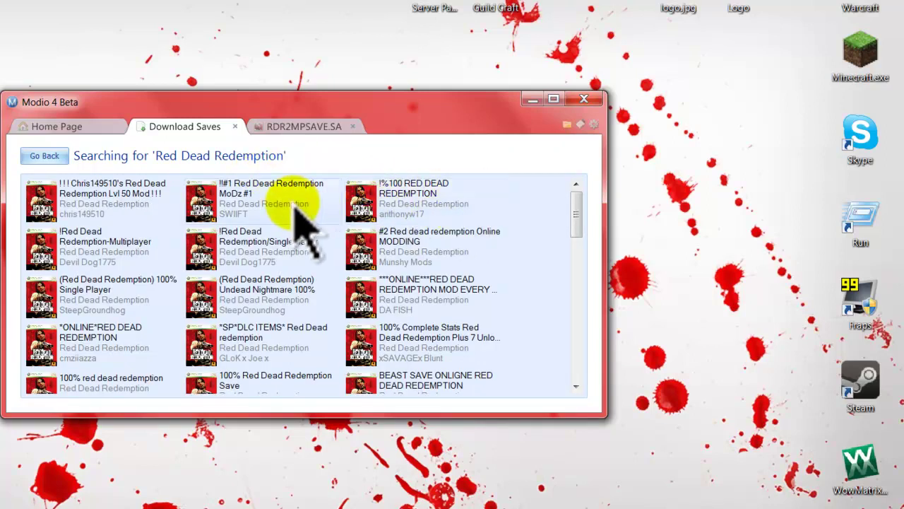
# - Browse the Red Dead Redemption search results and open the page of the "Red Dead Redemption Lvl 50 Mod" save
pyautogui.click(147, 210)
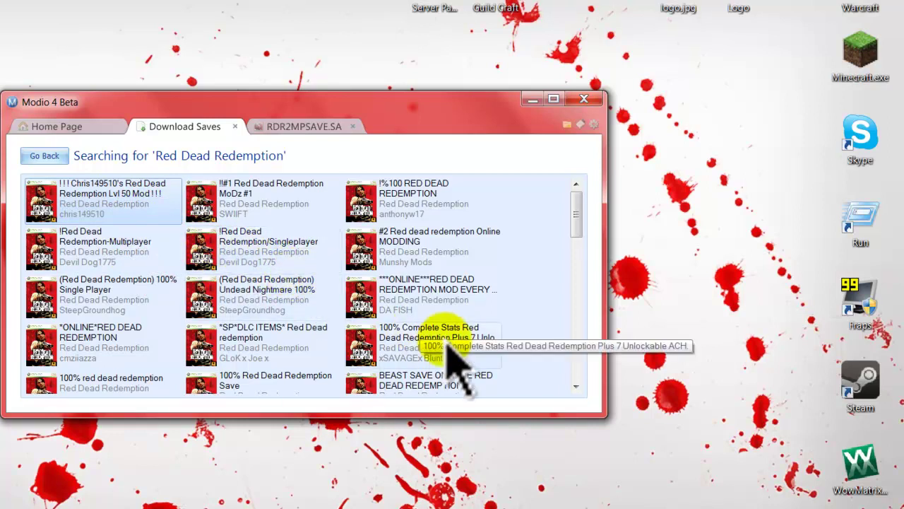
pyautogui.scroll(-3, 389, 275)
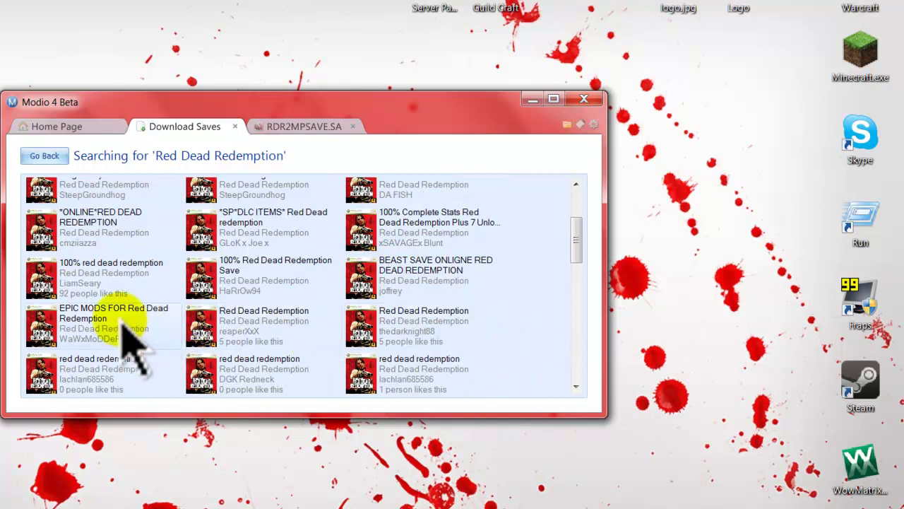
pyautogui.scroll(-6, 135, 307)
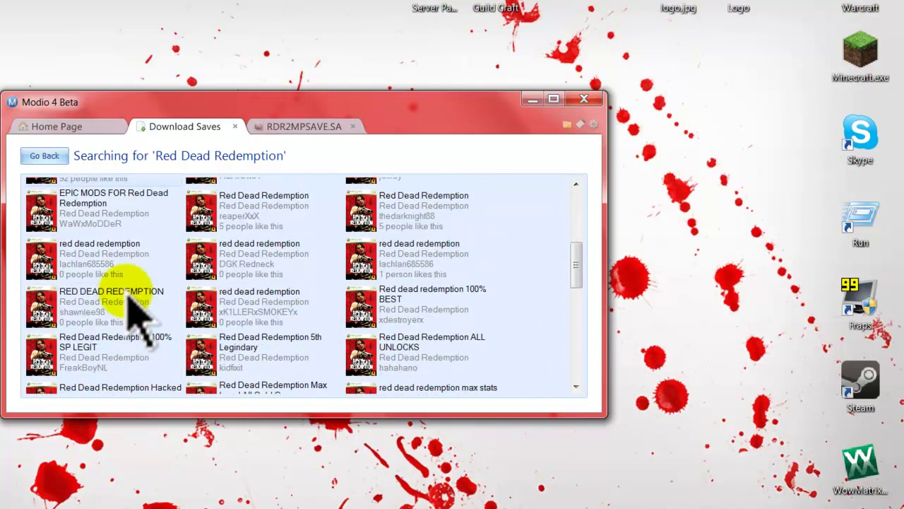
pyautogui.scroll(-5, 134, 311)
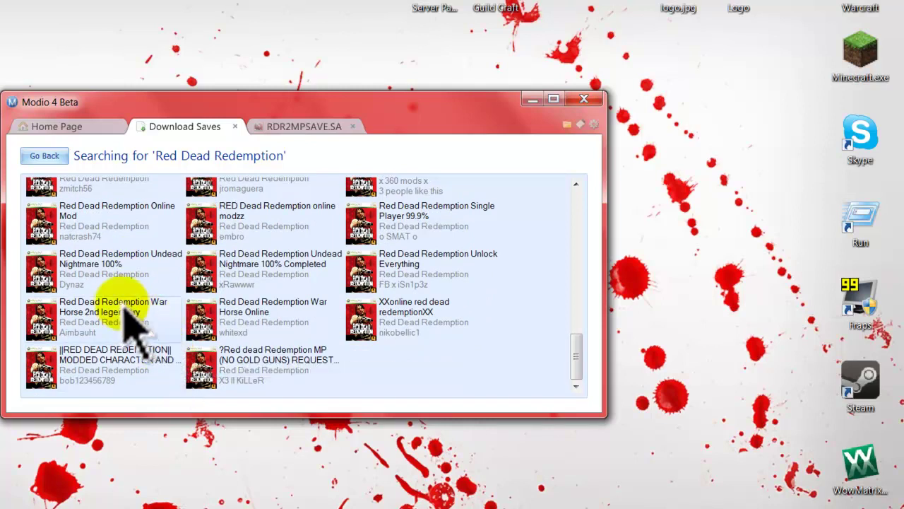
pyautogui.scroll(10, 226, 331)
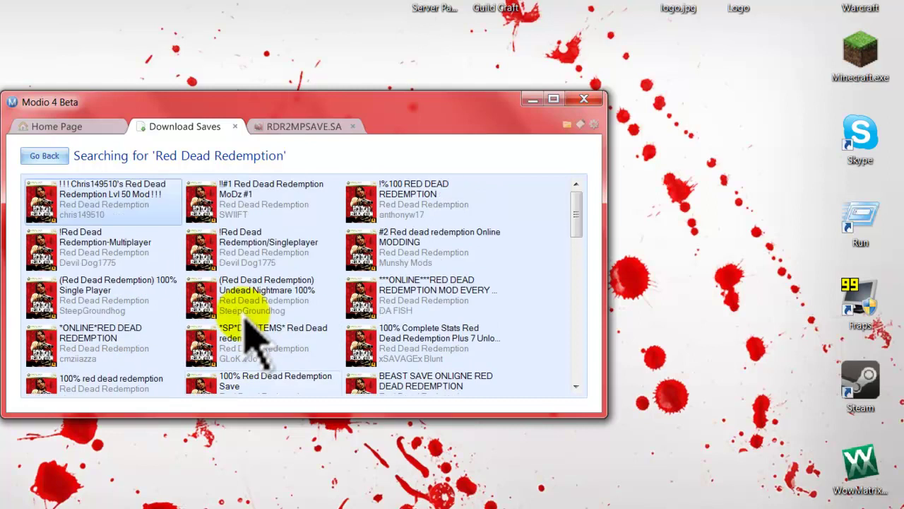
pyautogui.click(146, 204)
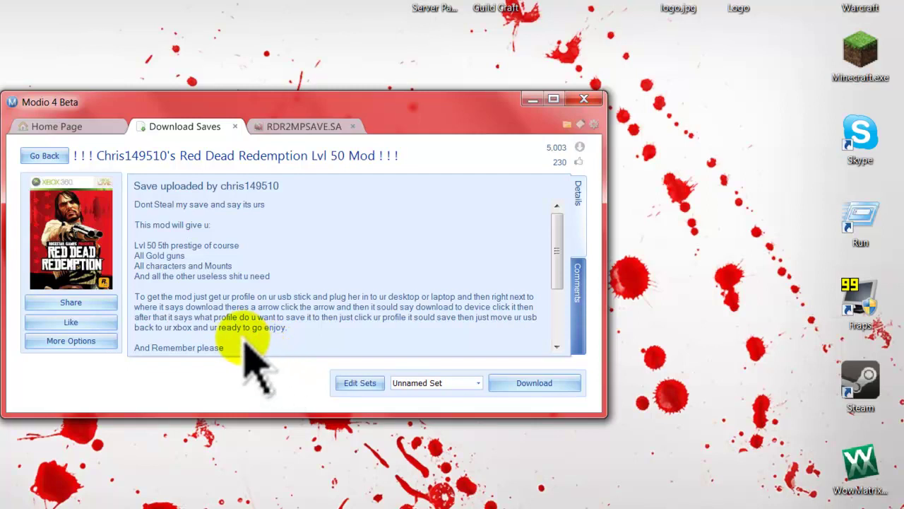
# - Examine the description and the user comments of the Lvl 50 Mod save
pyautogui.moveTo(558, 252); pyautogui.dragTo(581, 240)
pyautogui.click(578, 282)
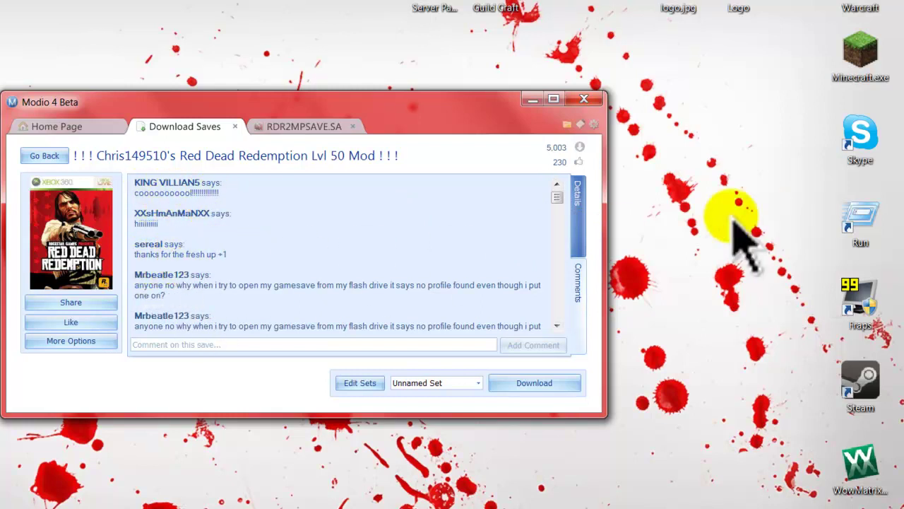
pyautogui.click(576, 199)
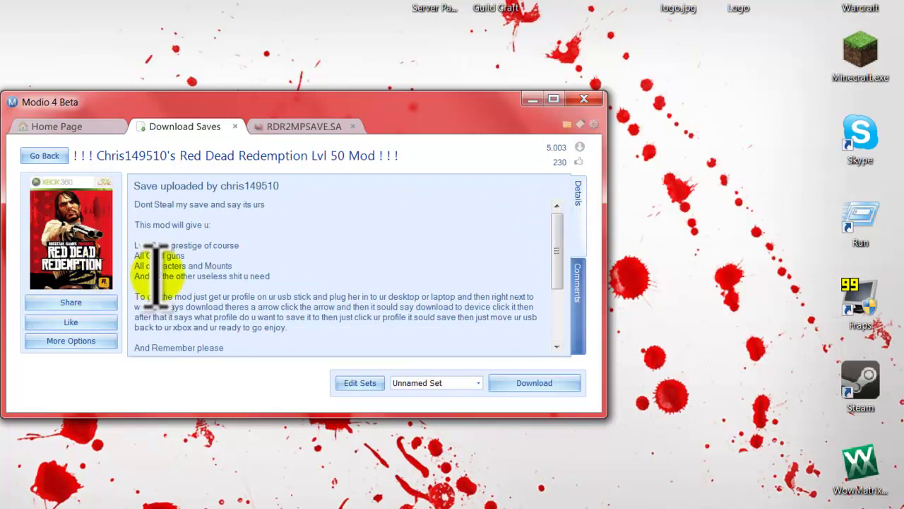
# - Download the Lvl 50 Mod save to the Desktop as RDR2MPSAVE.SAV and locate the file there
pyautogui.click(519, 382)
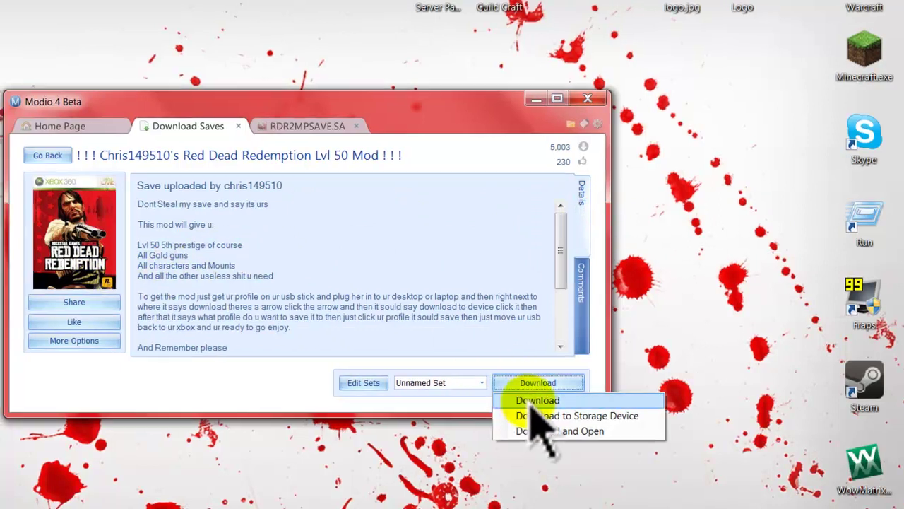
pyautogui.click(531, 401)
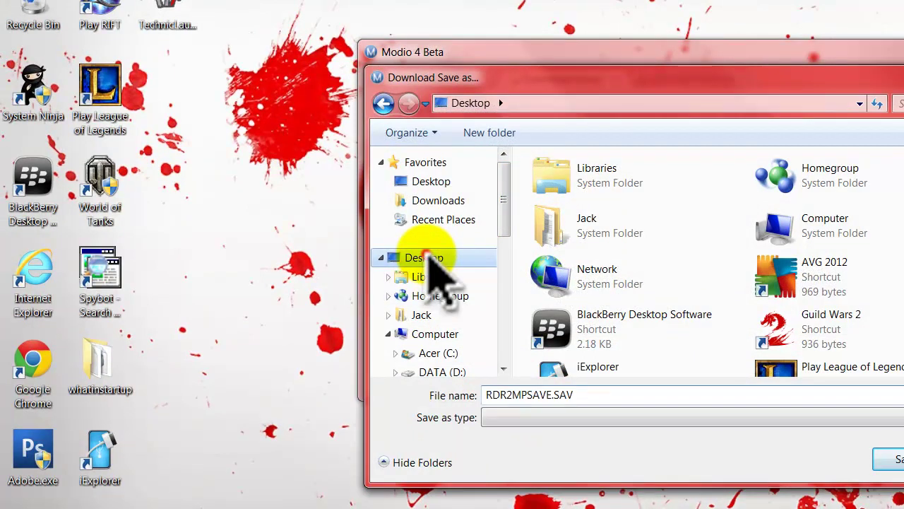
pyautogui.click(887, 459)
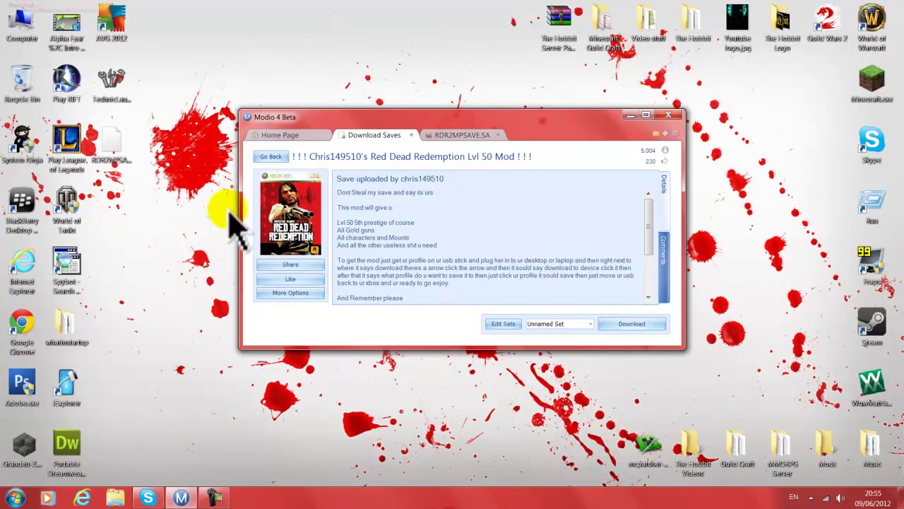
pyautogui.click(113, 152)
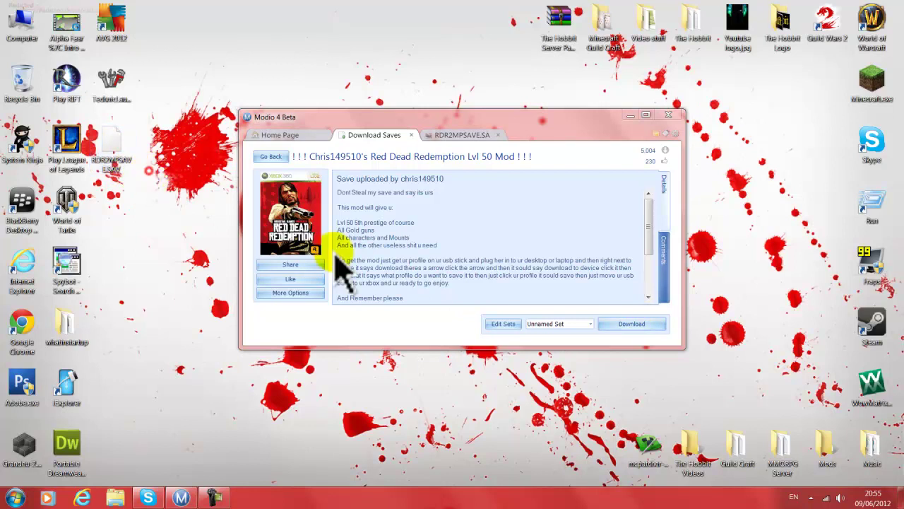
pyautogui.click(417, 159)
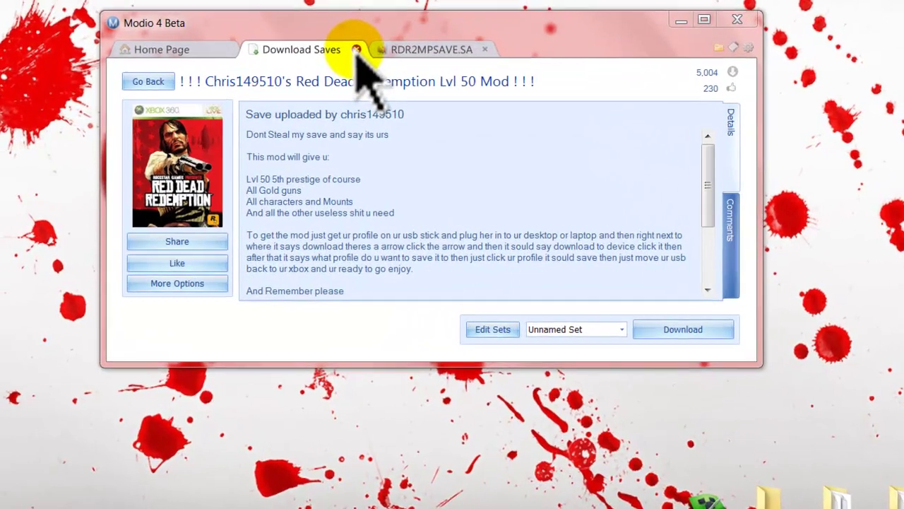
# - Close the save download page and open the downloaded RDR2MPSAVE.SAV from the Desktop
pyautogui.click(411, 134)
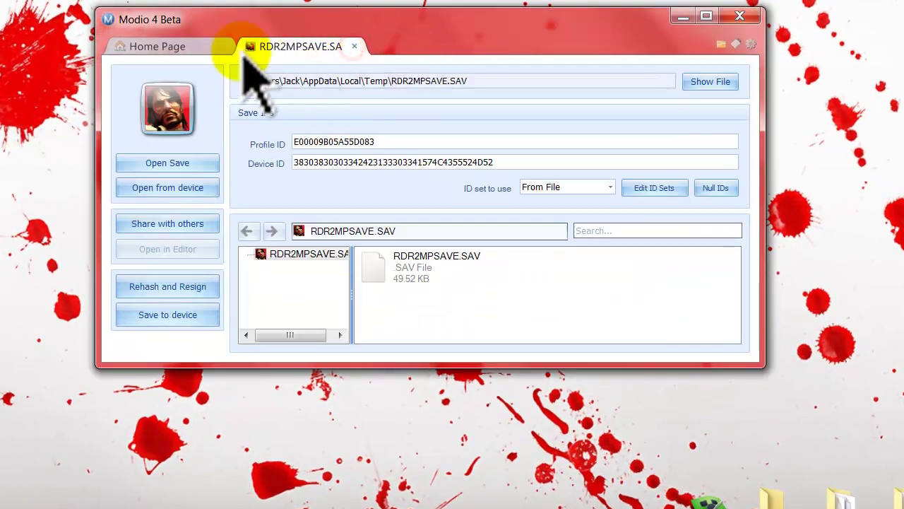
pyautogui.click(186, 48)
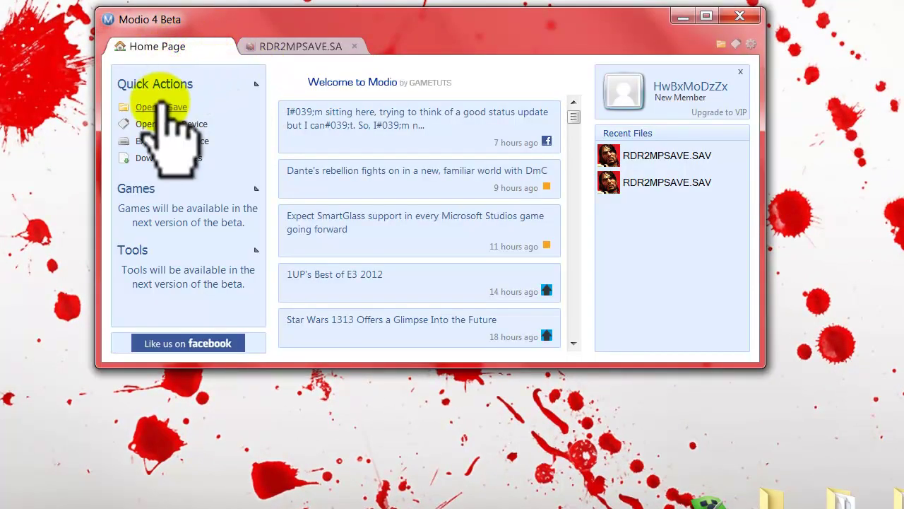
pyautogui.click(163, 108)
pyautogui.moveTo(762, 157); pyautogui.dragTo(762, 346)
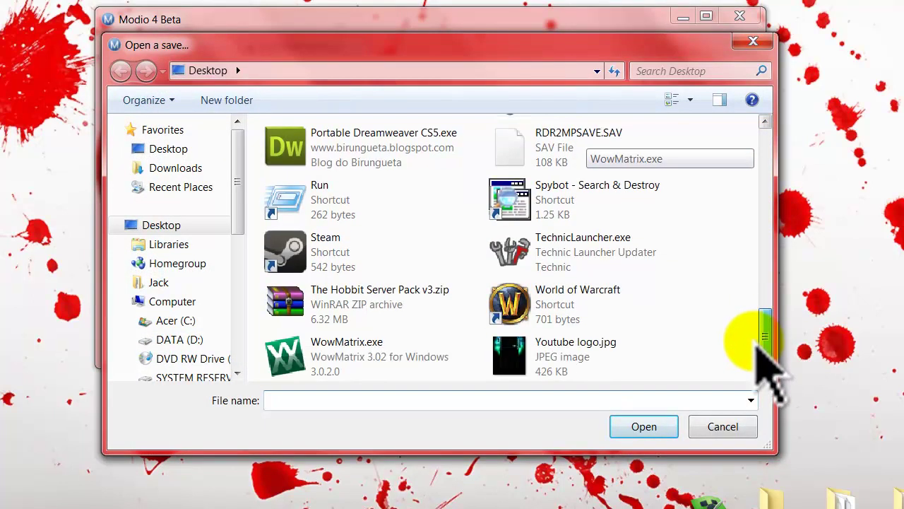
pyautogui.doubleClick(581, 169)
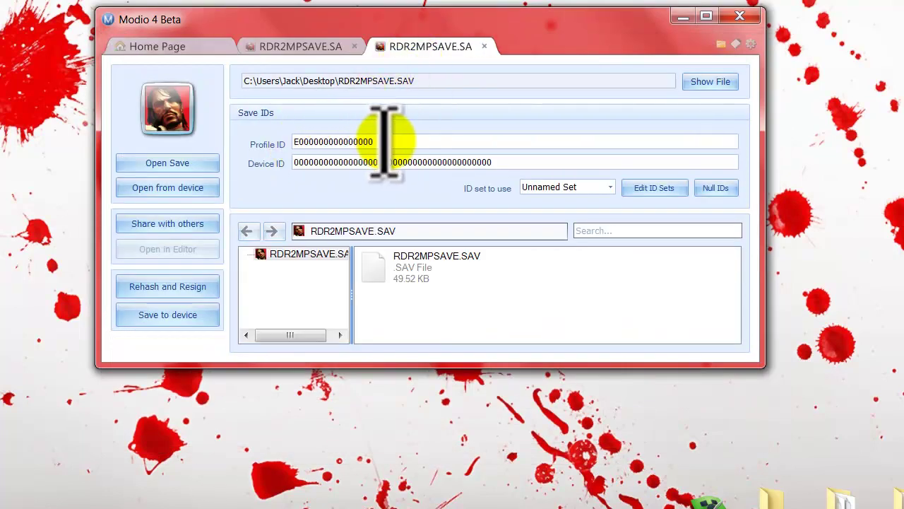
# - Compare the Profile ID and Device ID of the downloaded save with those of the original device save
pyautogui.write('E')
pyautogui.doubleClick(294, 163)
pyautogui.click(292, 44)
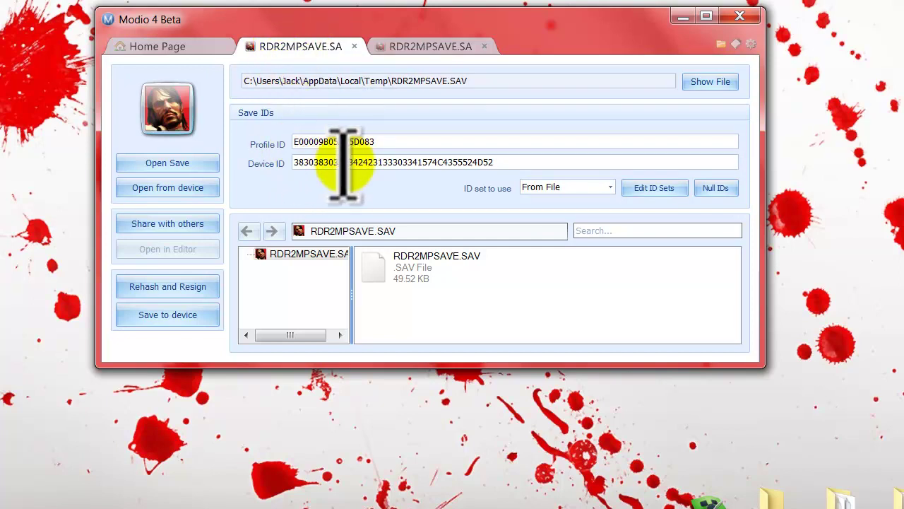
pyautogui.click(399, 48)
pyautogui.click(291, 162)
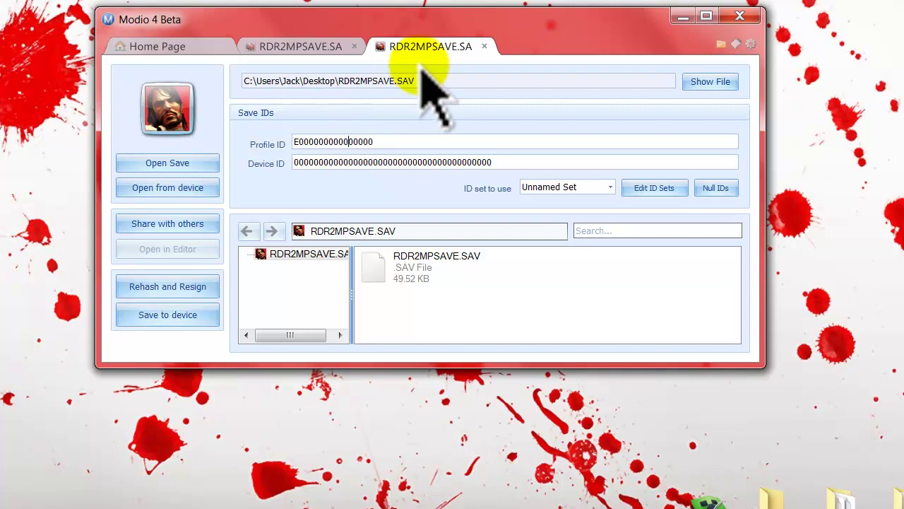
pyautogui.click(304, 48)
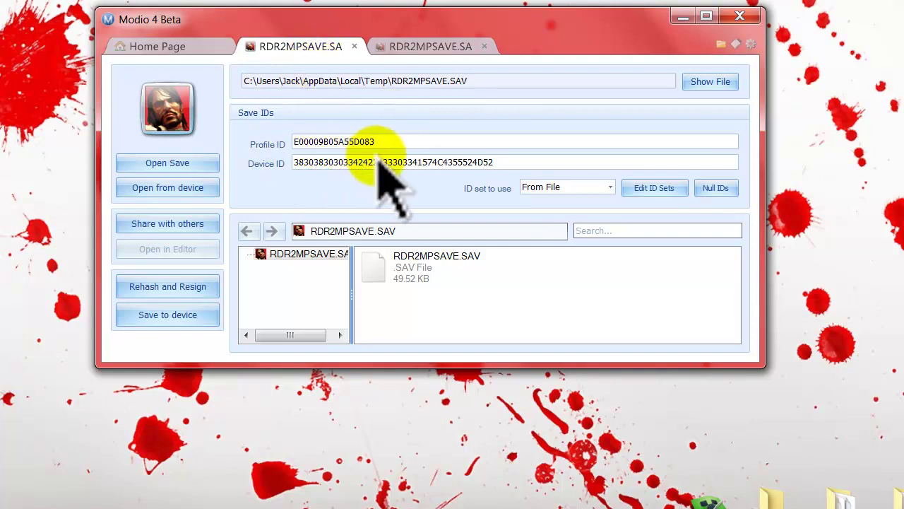
# - Copy the original save's Profile ID into the Profile ID field of the downloaded save
pyautogui.moveTo(375, 142); pyautogui.dragTo(264, 149)
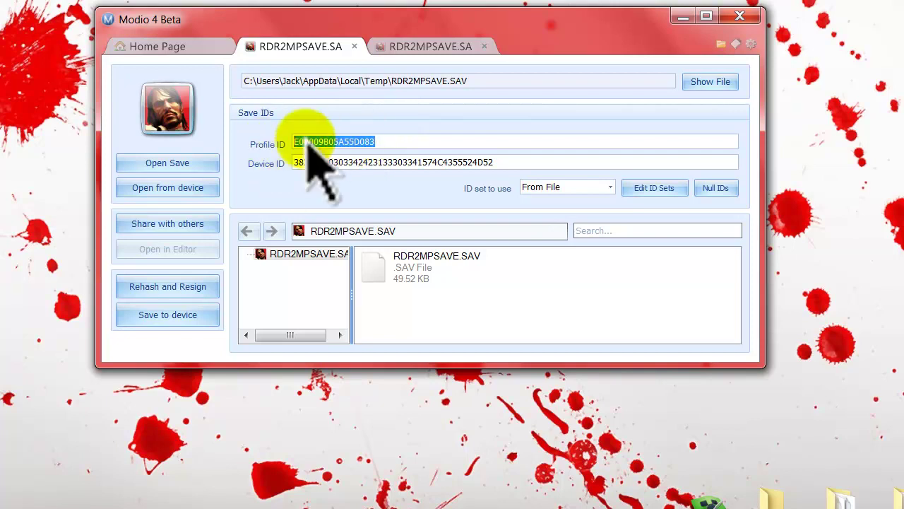
pyautogui.click(417, 48)
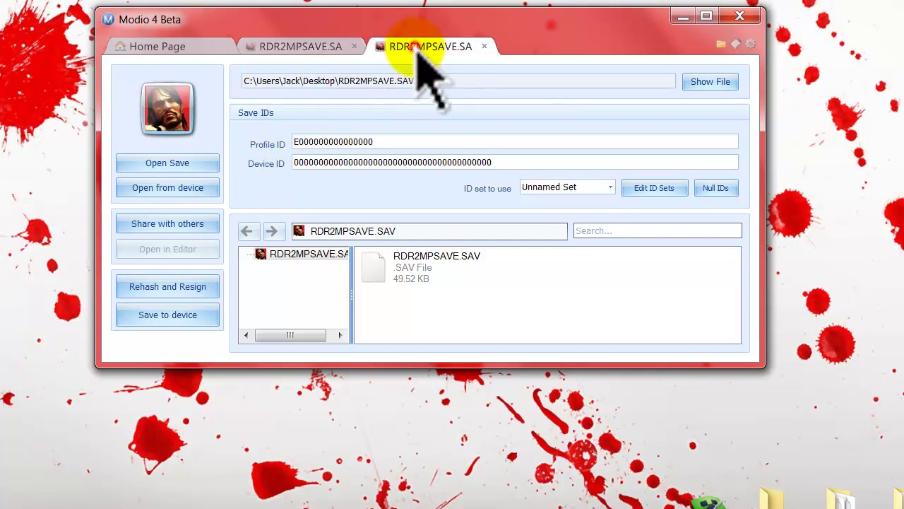
pyautogui.click(313, 45)
pyautogui.doubleClick(383, 141)
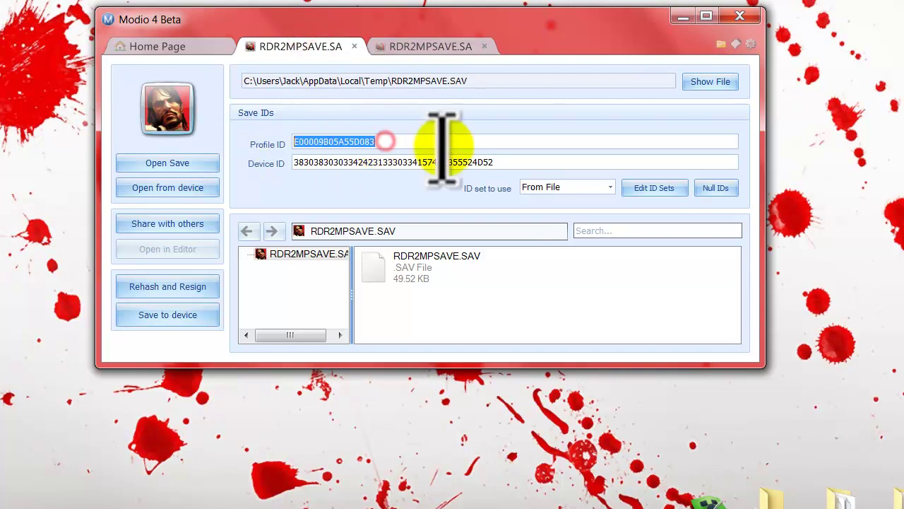
pyautogui.click(414, 48)
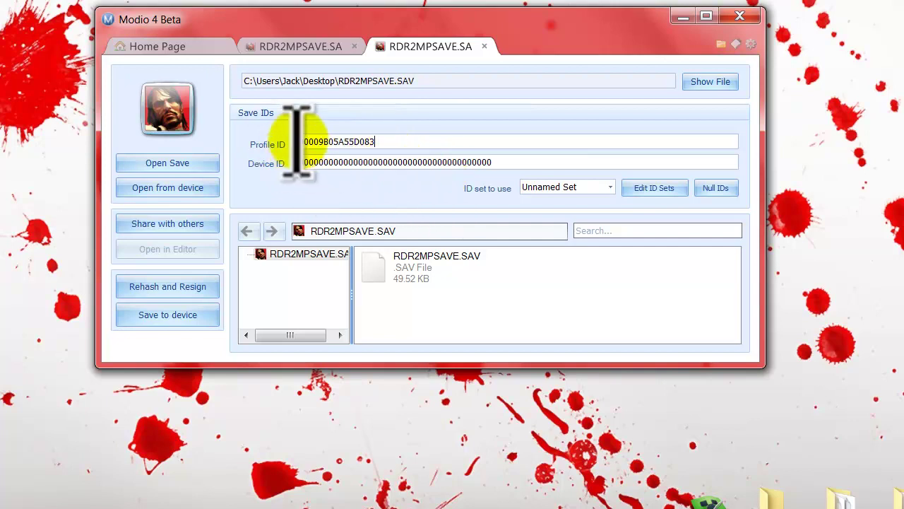
# - Copy the original device save's Device ID and paste it over the Device ID of the downloaded Desktop save
pyautogui.click(303, 44)
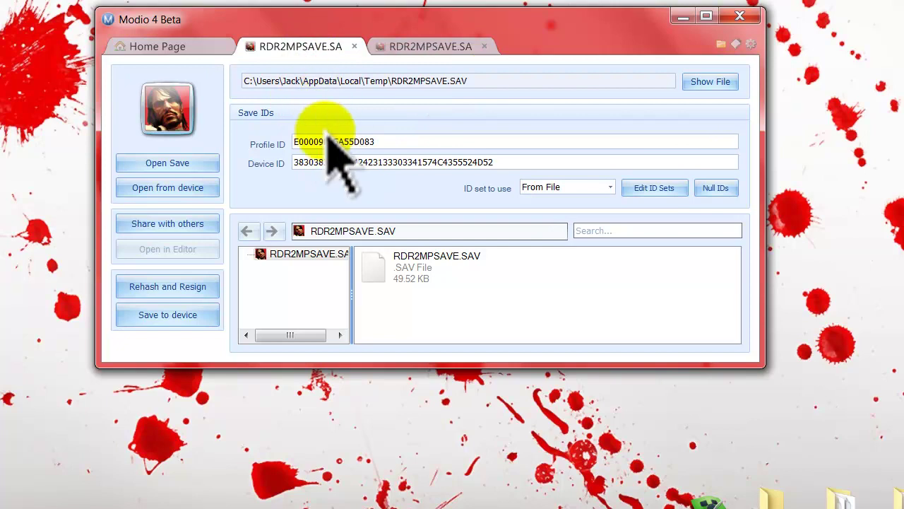
pyautogui.click(430, 44)
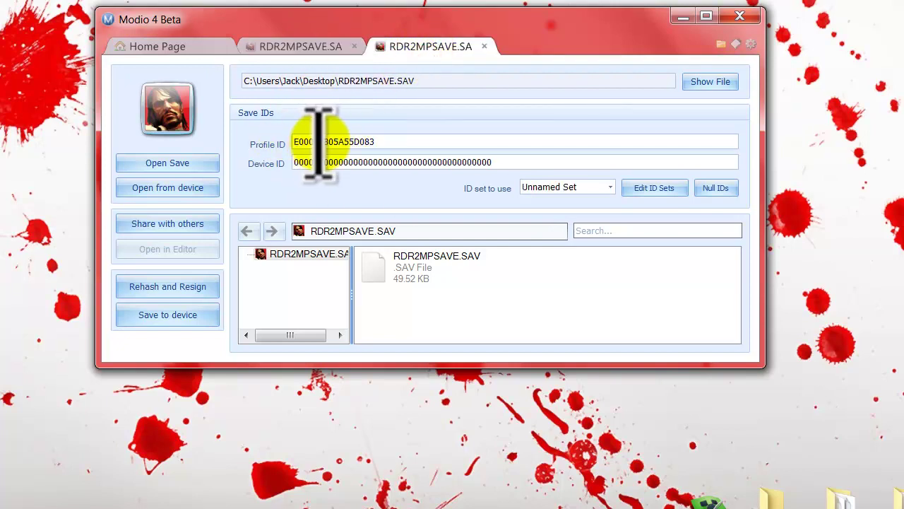
pyautogui.click(321, 51)
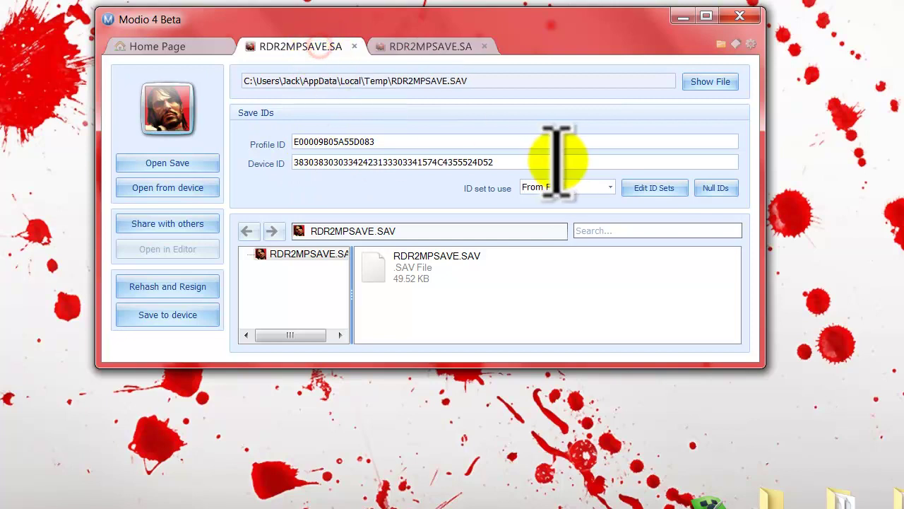
pyautogui.moveTo(546, 162); pyautogui.dragTo(282, 172)
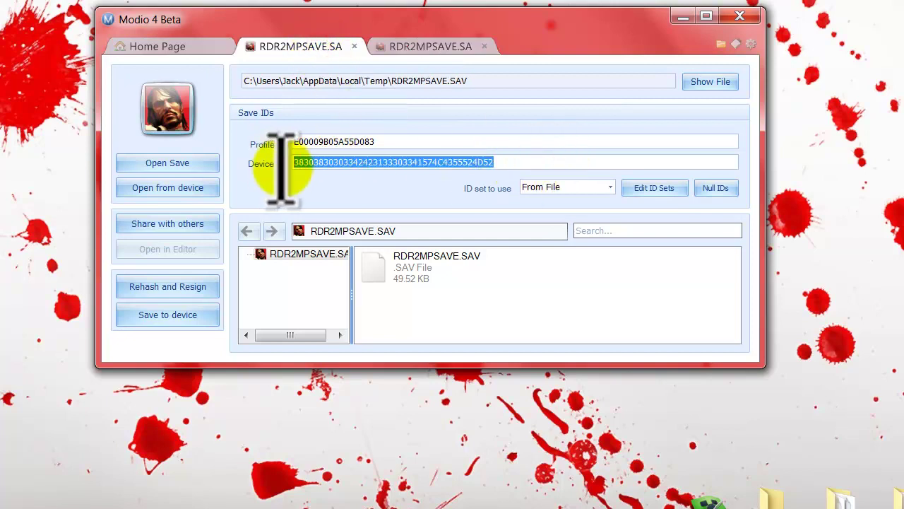
pyautogui.rightClick(323, 161)
pyautogui.click(357, 212)
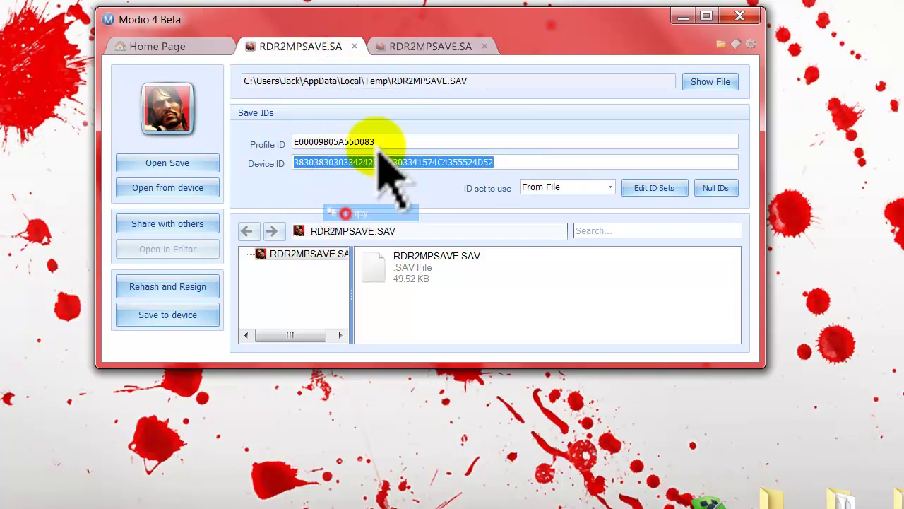
pyautogui.click(404, 48)
pyautogui.click(508, 162)
pyautogui.moveTo(508, 163); pyautogui.dragTo(240, 173)
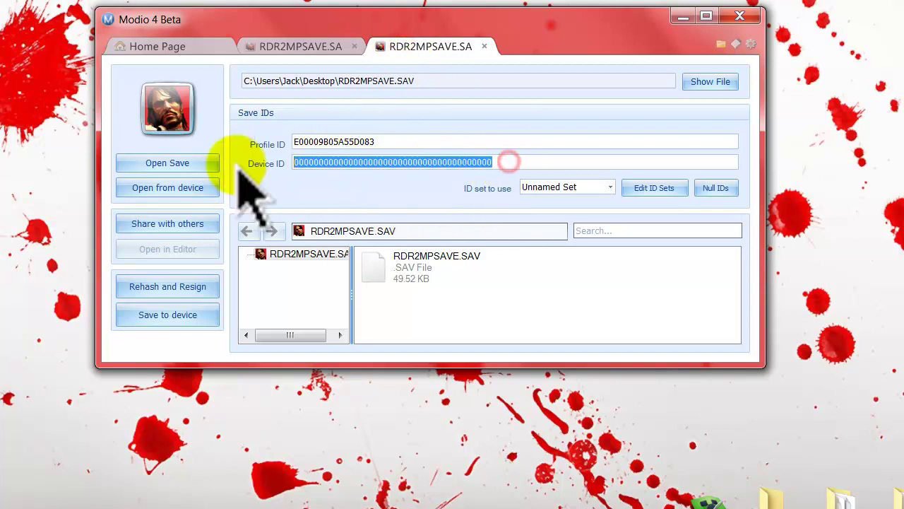
pyautogui.rightClick(384, 162)
pyautogui.click(446, 233)
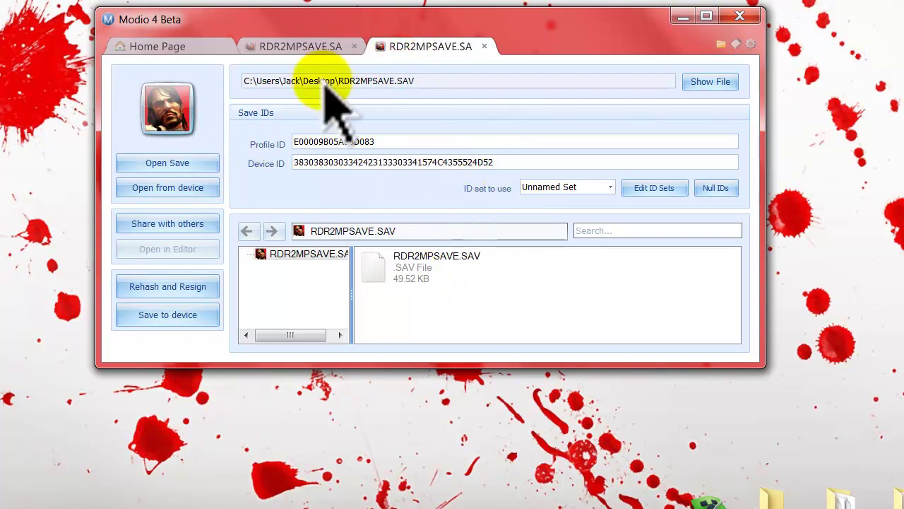
# - Close the original device save that was opened from the Temp folder
pyautogui.click(303, 49)
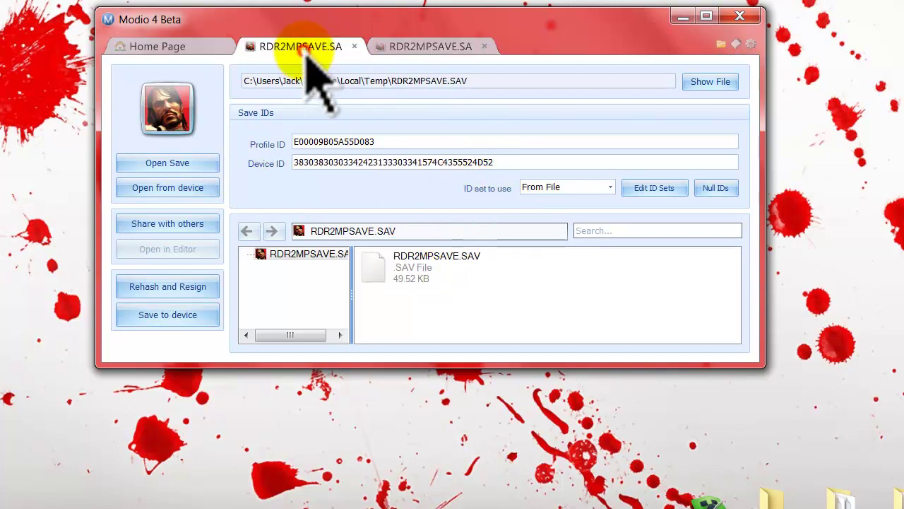
pyautogui.click(354, 47)
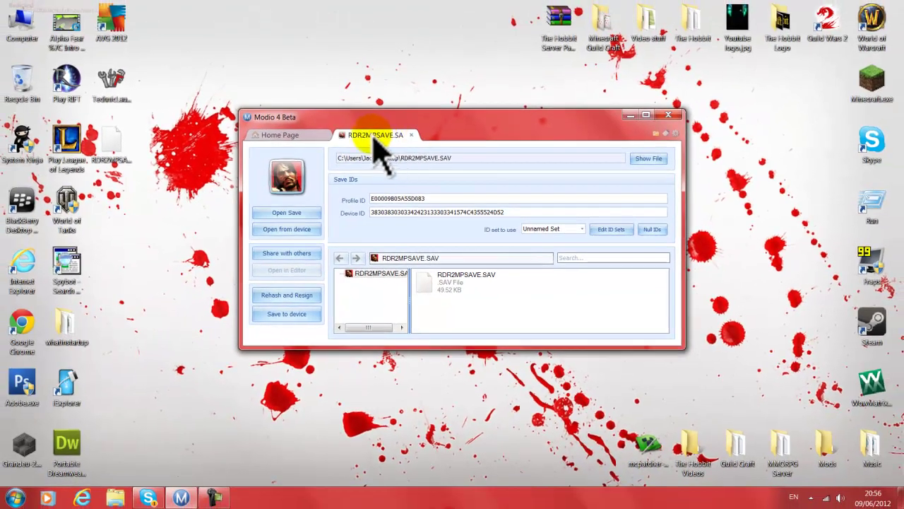
pyautogui.click(117, 156)
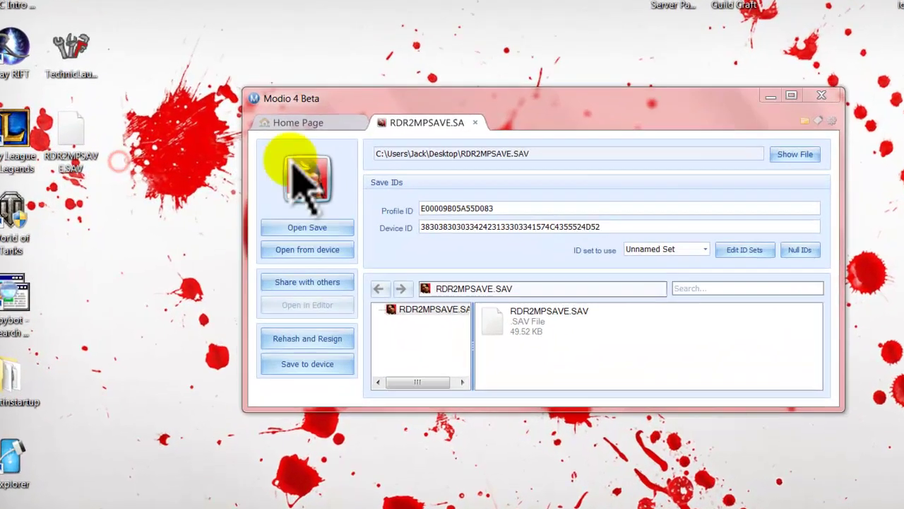
# - Browse the storage device's profile and game to check for RDR2MPSAVE.SAV, leaving the save unopened
pyautogui.click(280, 134)
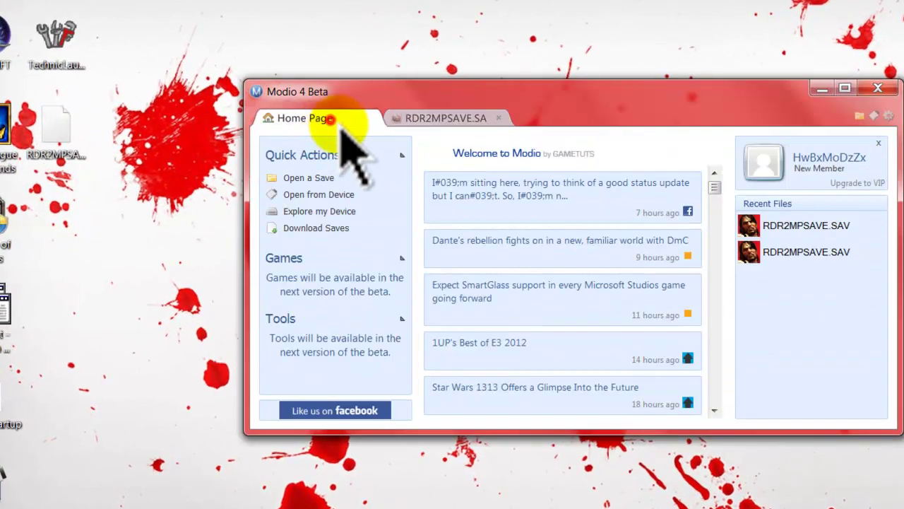
pyautogui.click(340, 195)
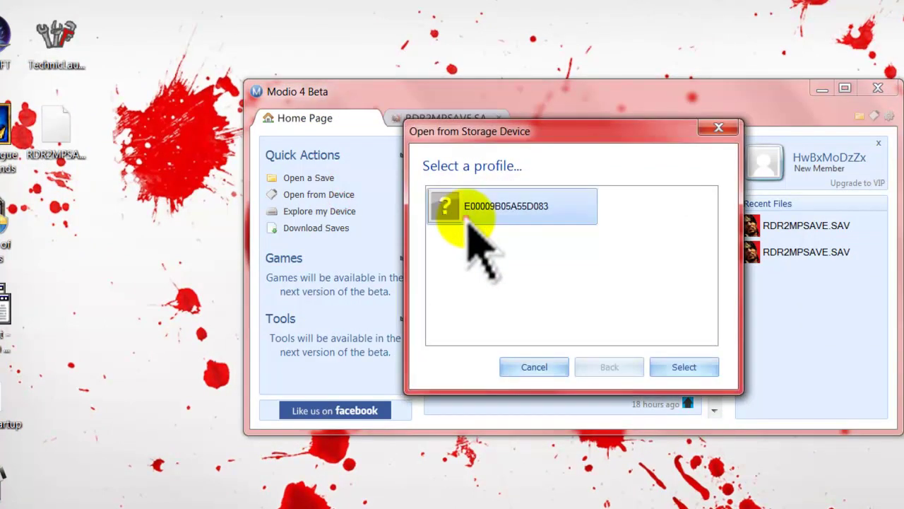
pyautogui.doubleClick(469, 209)
pyautogui.doubleClick(490, 208)
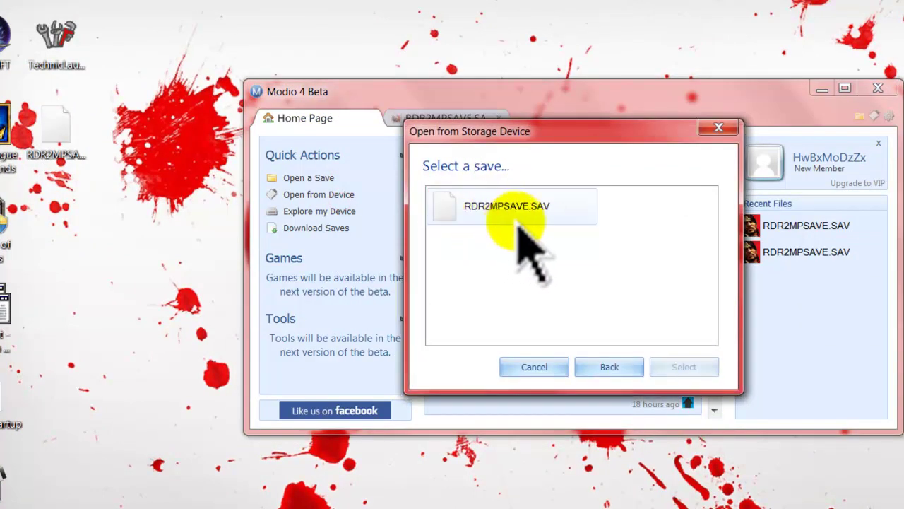
pyautogui.click(712, 135)
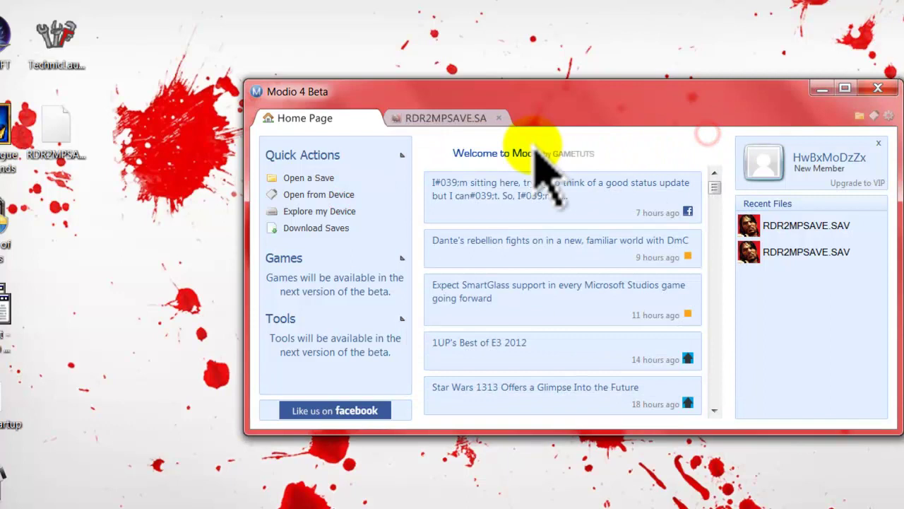
# - Rehash and resign the downloaded RDR2MPSAVE.SAV with its new IDs
pyautogui.click(441, 118)
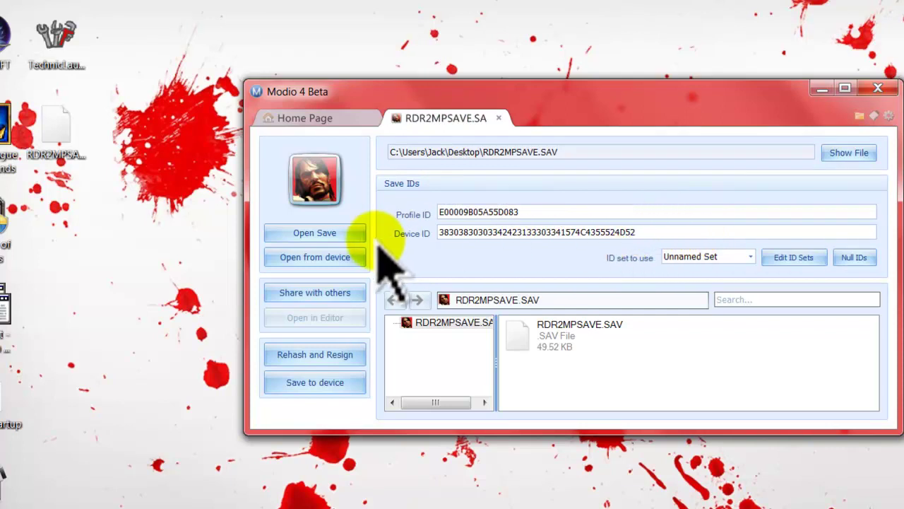
pyautogui.click(348, 355)
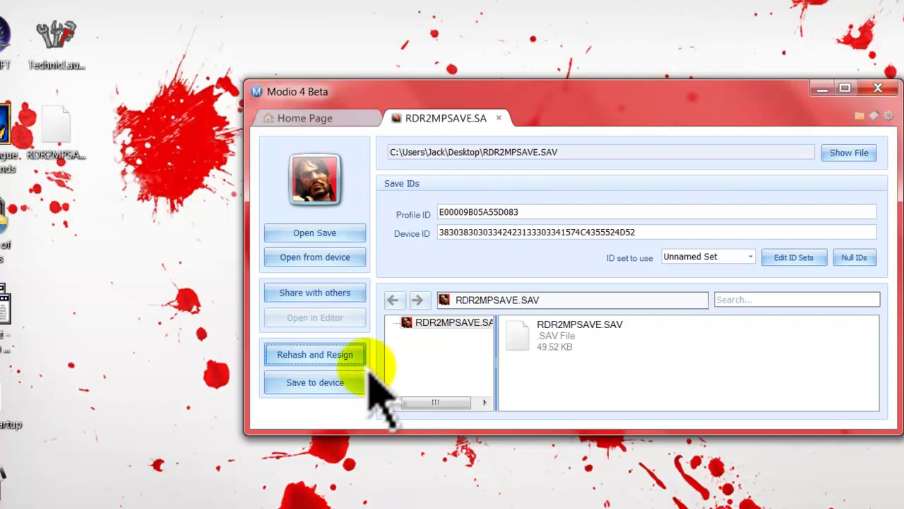
pyautogui.click(341, 353)
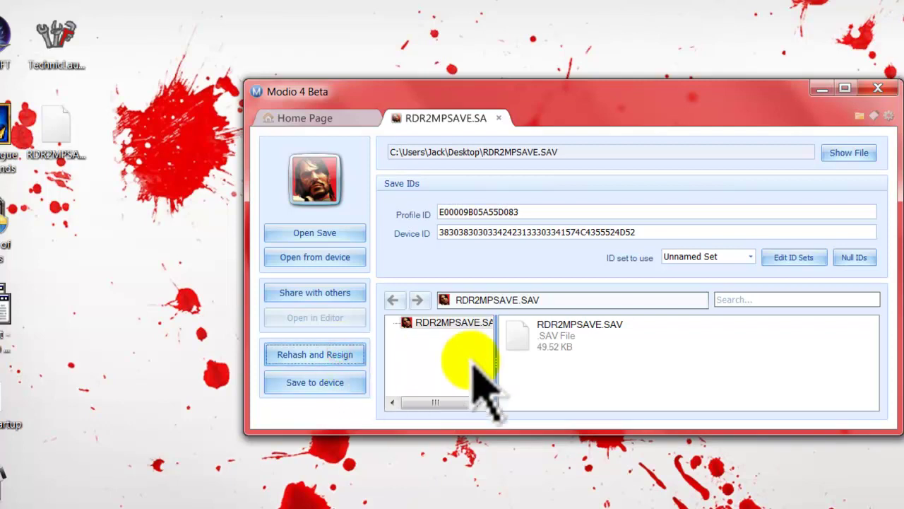
pyautogui.click(355, 355)
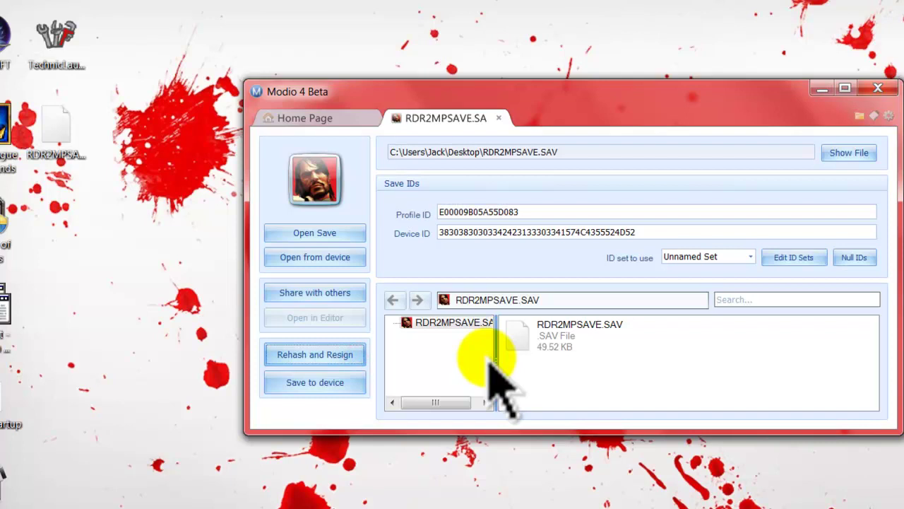
pyautogui.click(346, 354)
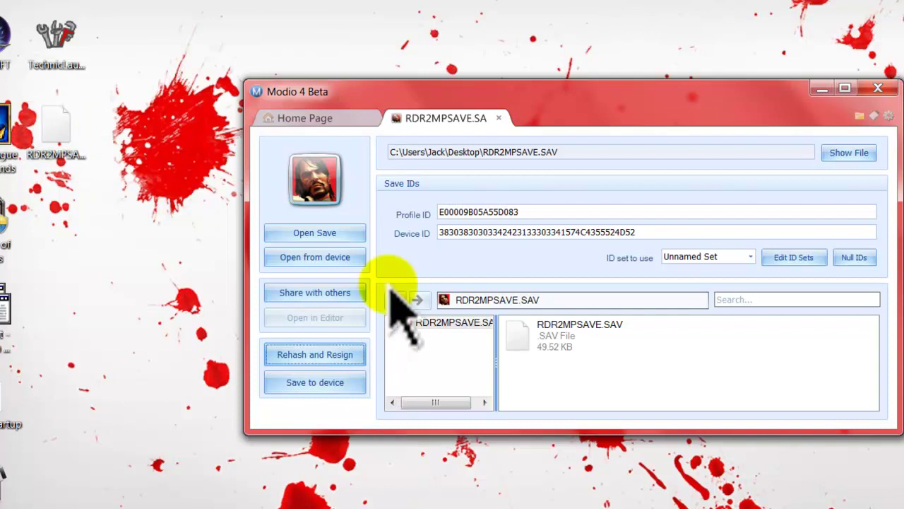
# - Save the resigned RDR2MPSAVE.SAV to the storage device under the existing profile and close the save
pyautogui.click(311, 121)
pyautogui.click(426, 122)
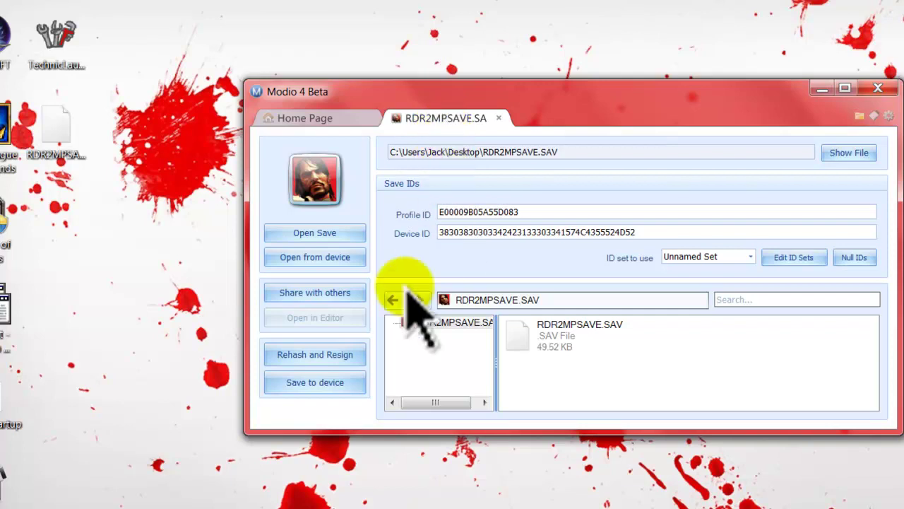
pyautogui.click(347, 383)
pyautogui.doubleClick(499, 206)
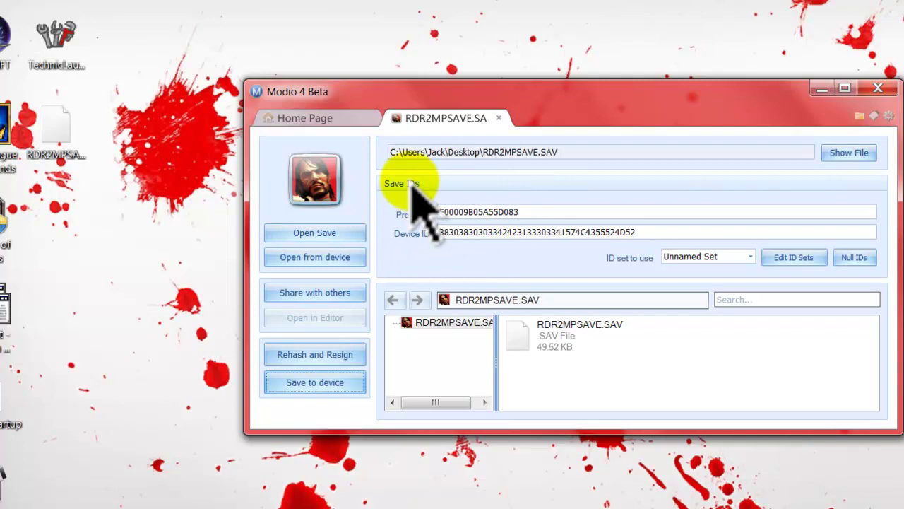
pyautogui.click(499, 118)
# - Explore the USB storage device and open the profile's Red Dead Redemption Saves (00000001) folder
pyautogui.click(321, 195)
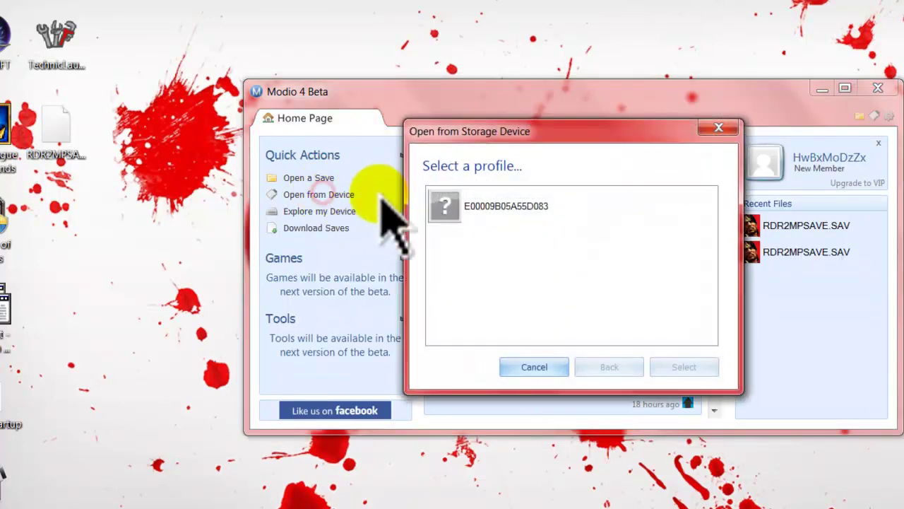
pyautogui.click(727, 129)
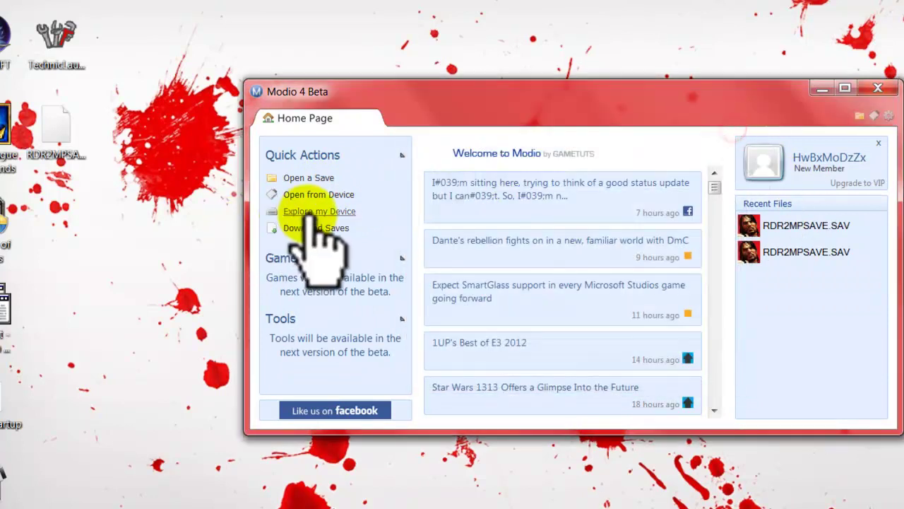
pyautogui.click(311, 211)
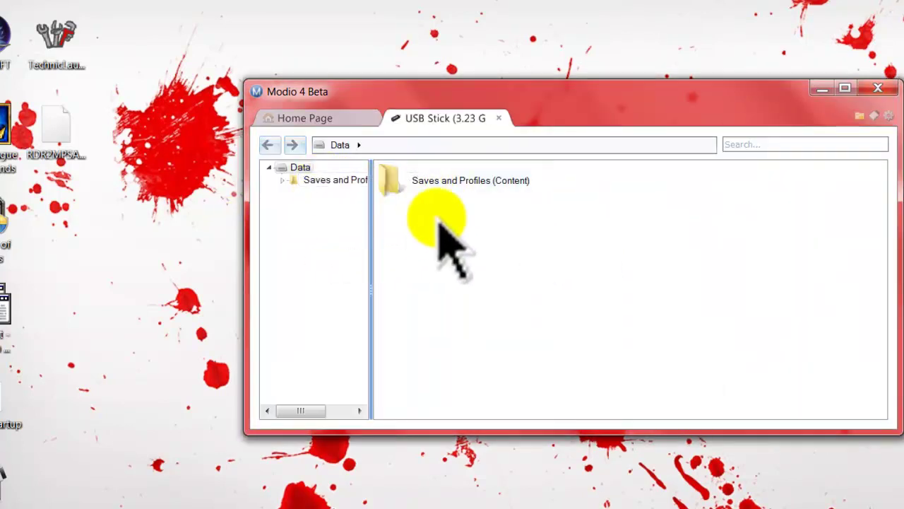
pyautogui.moveTo(370, 238); pyautogui.dragTo(479, 245)
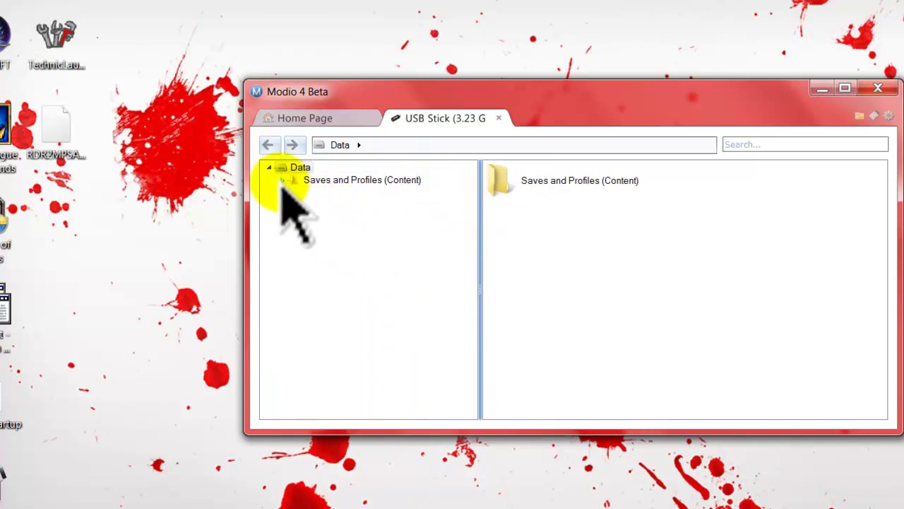
pyautogui.click(283, 180)
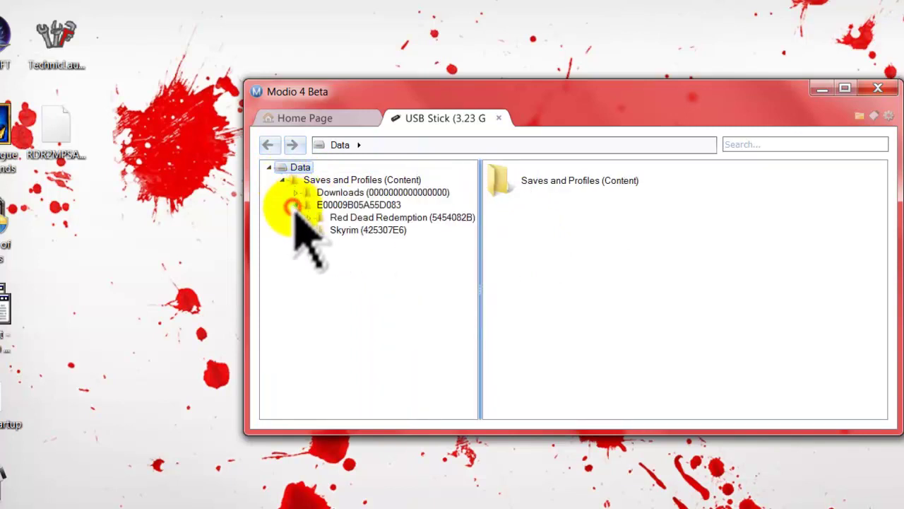
pyautogui.click(309, 217)
pyautogui.click(350, 230)
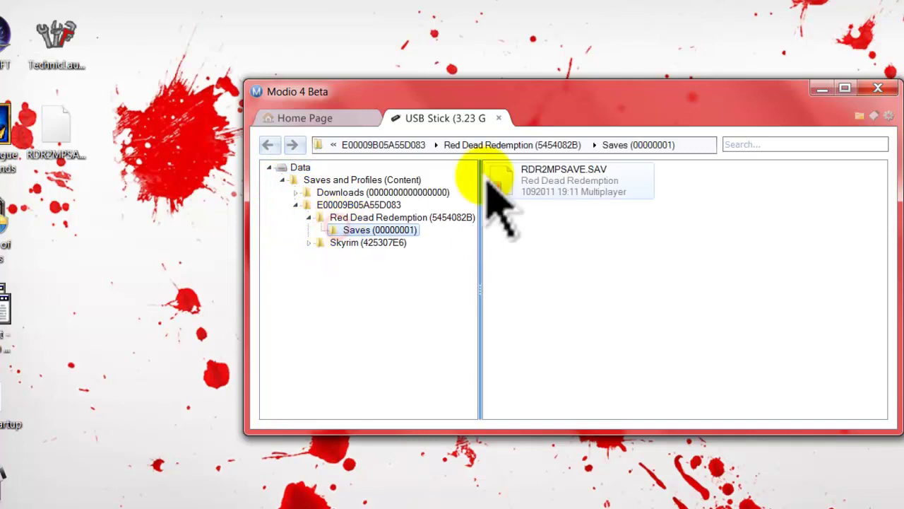
# - Delete the existing RDR2MPSAVE.SAV from the device's Red Dead Redemption Saves folder
pyautogui.click(605, 186)
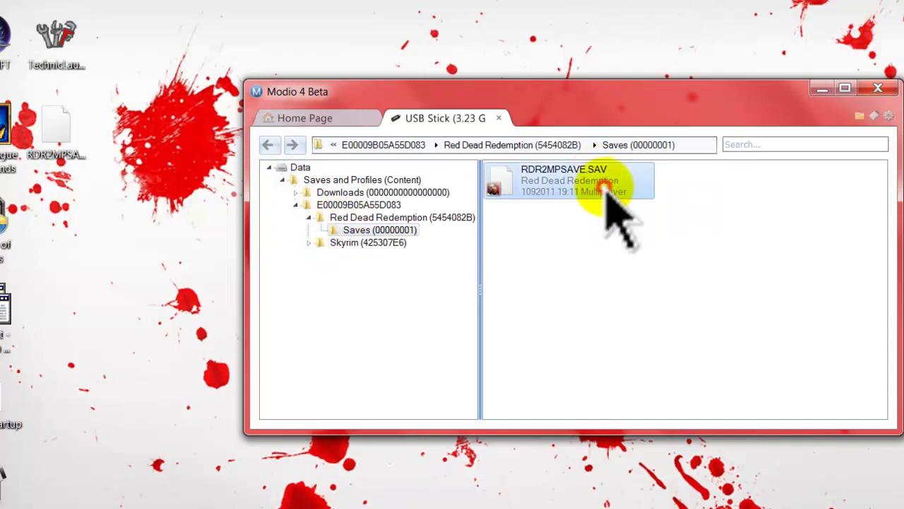
pyautogui.press('Delete')
pyautogui.press('Return')
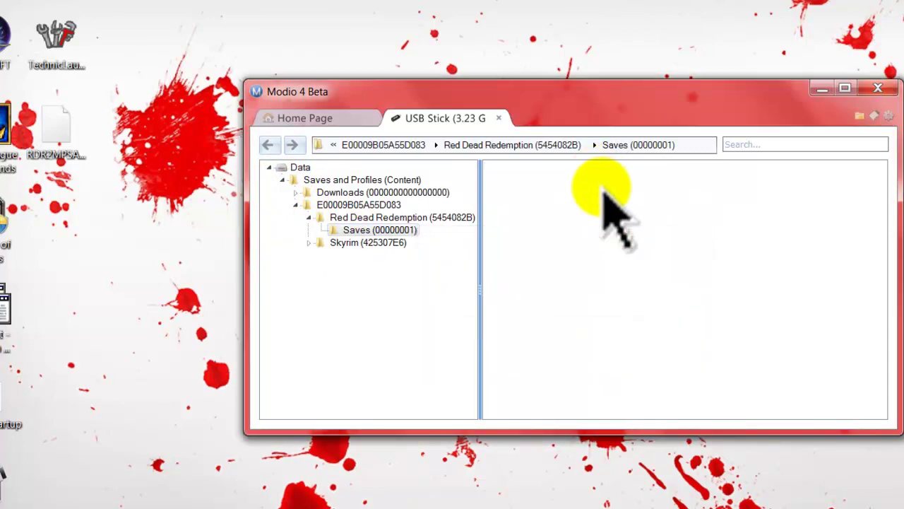
# - Add the modified RDR2MPSAVE.SAV file from the Desktop to the device's Red Dead Redemption Saves folder
pyautogui.moveTo(45, 145); pyautogui.dragTo(71, 156)
pyautogui.rightClick(569, 218)
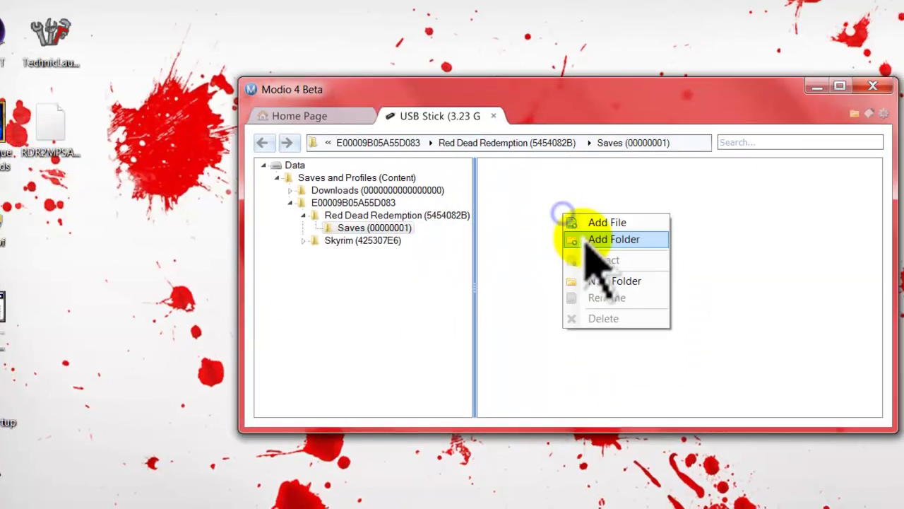
pyautogui.click(502, 185)
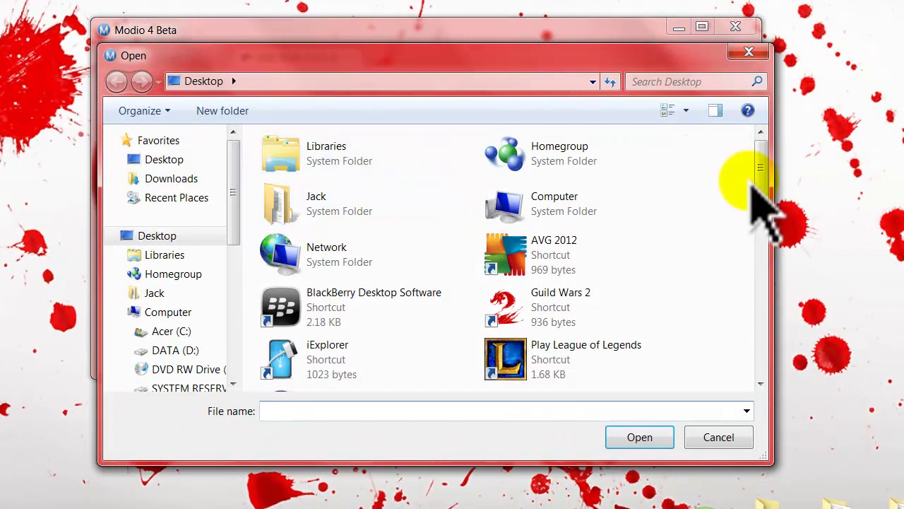
pyautogui.moveTo(762, 177); pyautogui.dragTo(767, 353)
pyautogui.doubleClick(548, 191)
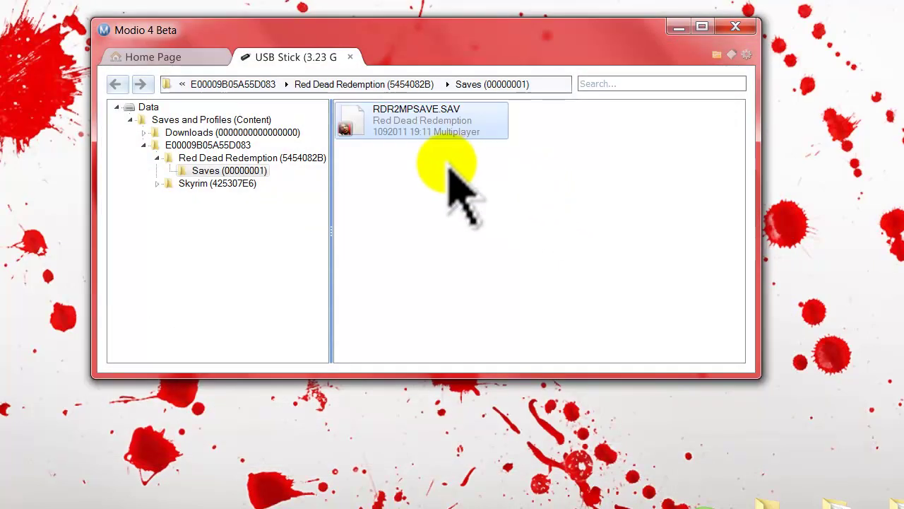
# - Review the added RDR2MPSAVE.SAV in the device's Saves folder and return to the home page
pyautogui.click(420, 173)
pyautogui.rightClick(424, 164)
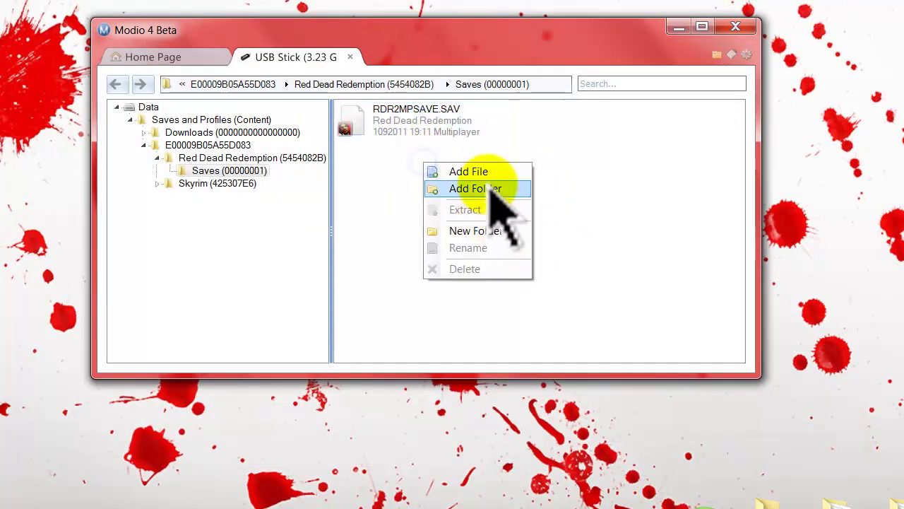
pyautogui.click(640, 182)
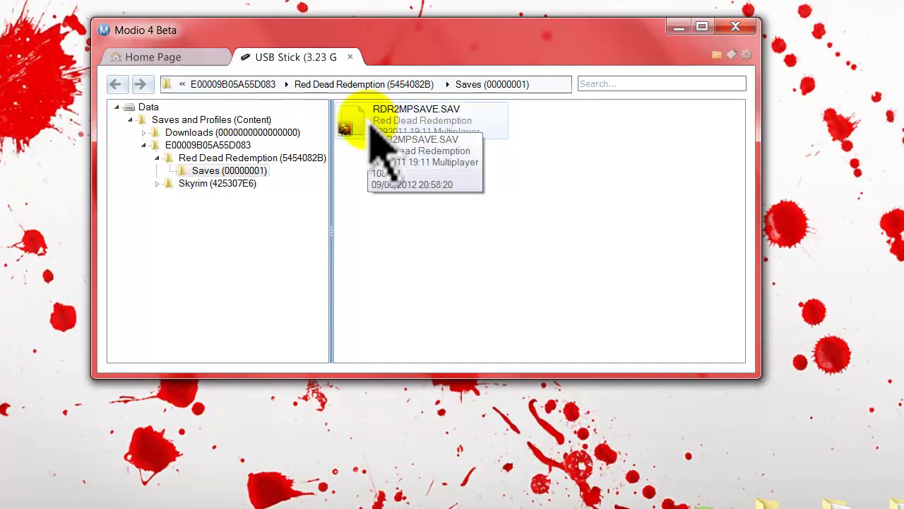
pyautogui.click(176, 60)
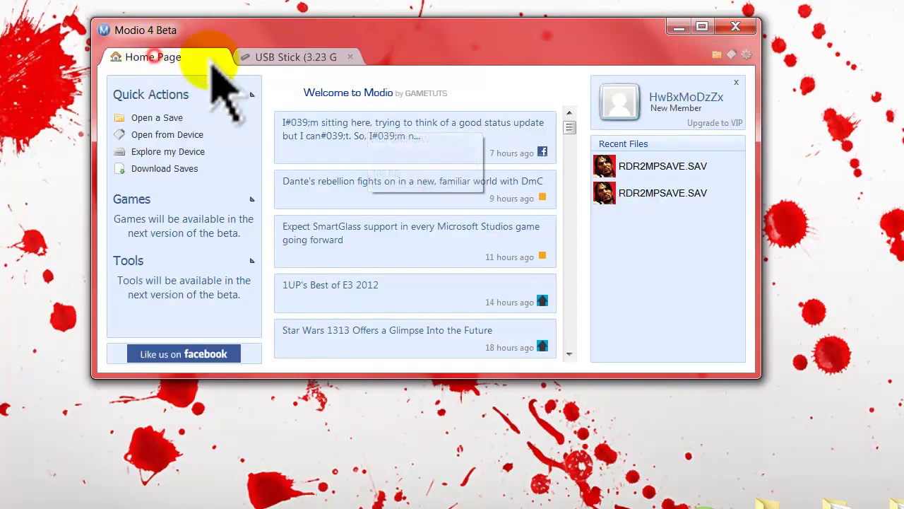
# - Recheck RDR2MPSAVE.SAV in the USB stick's Red Dead Redemption Saves folder and close the device view
pyautogui.click(289, 64)
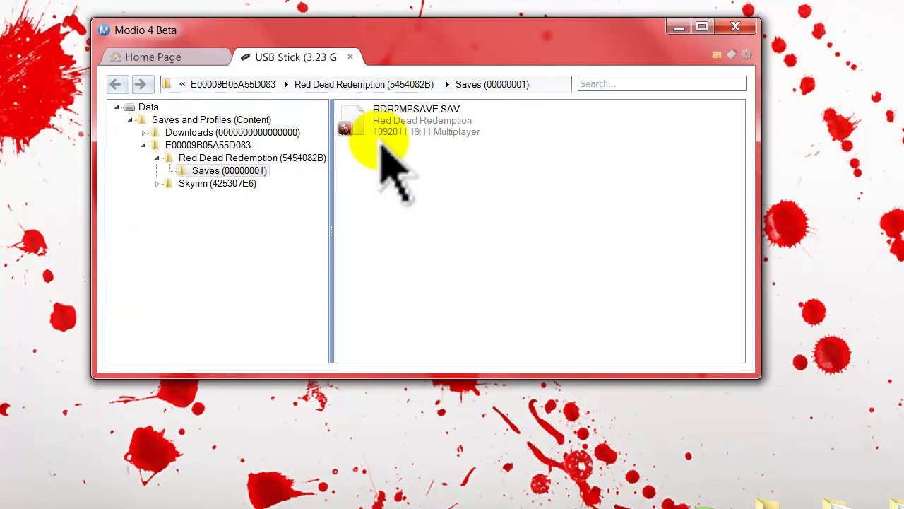
pyautogui.click(177, 58)
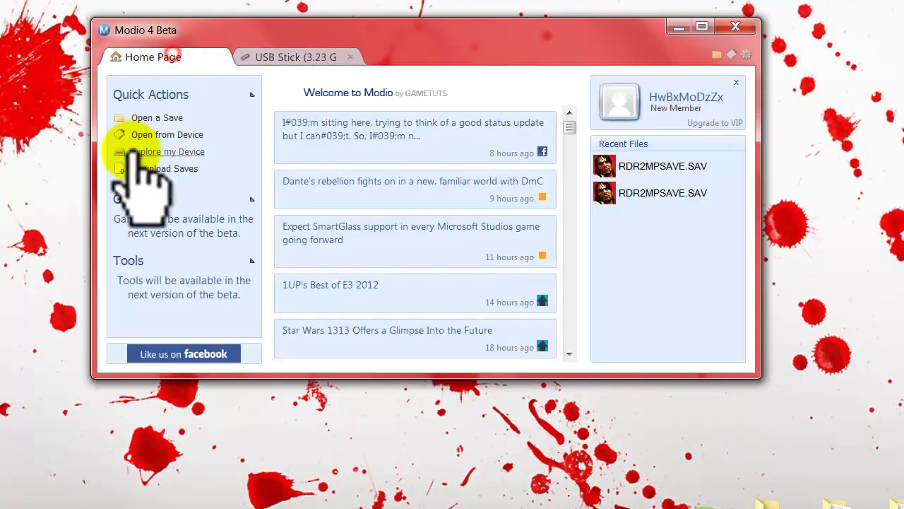
pyautogui.click(304, 57)
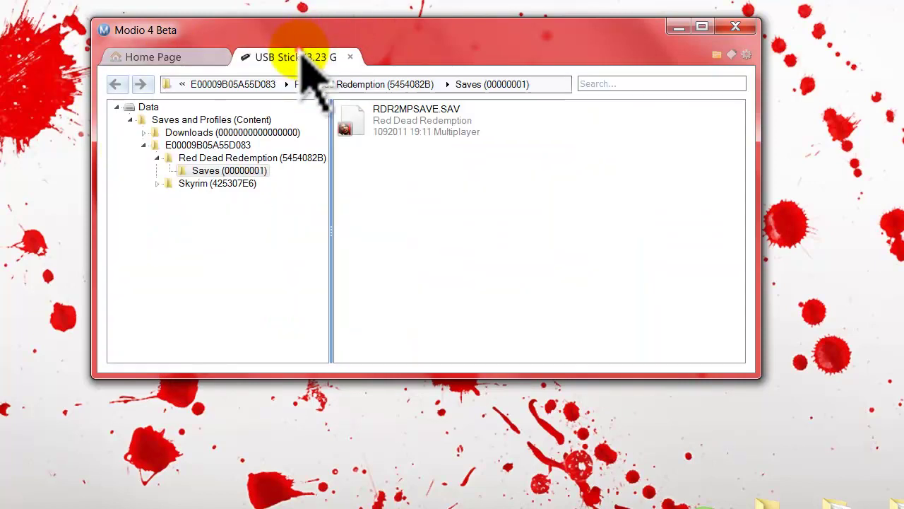
pyautogui.click(351, 57)
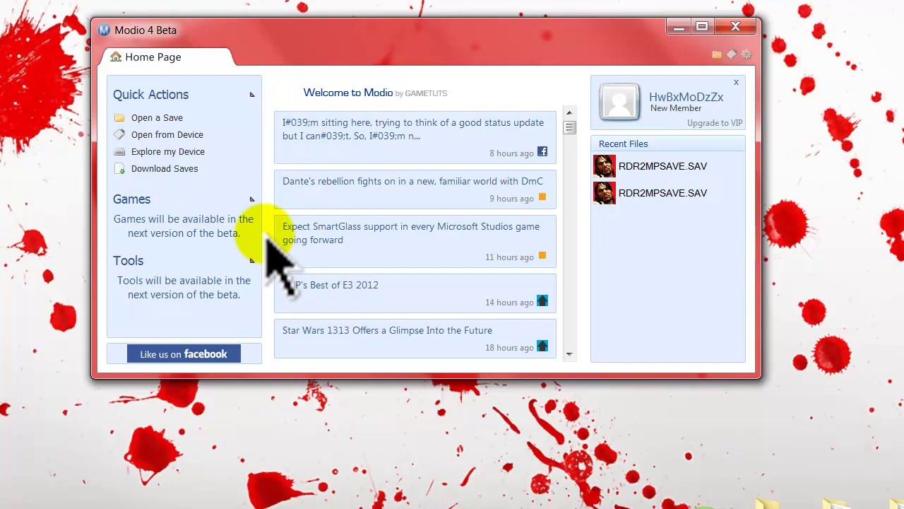
# - View the download page of the Red Dead Redemption Lvl 50 Mod save and close it
pyautogui.click(134, 170)
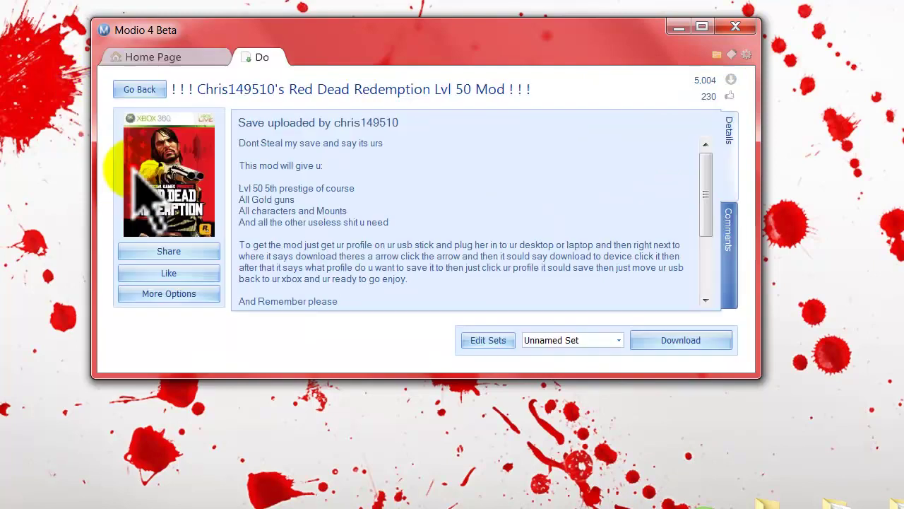
pyautogui.click(351, 56)
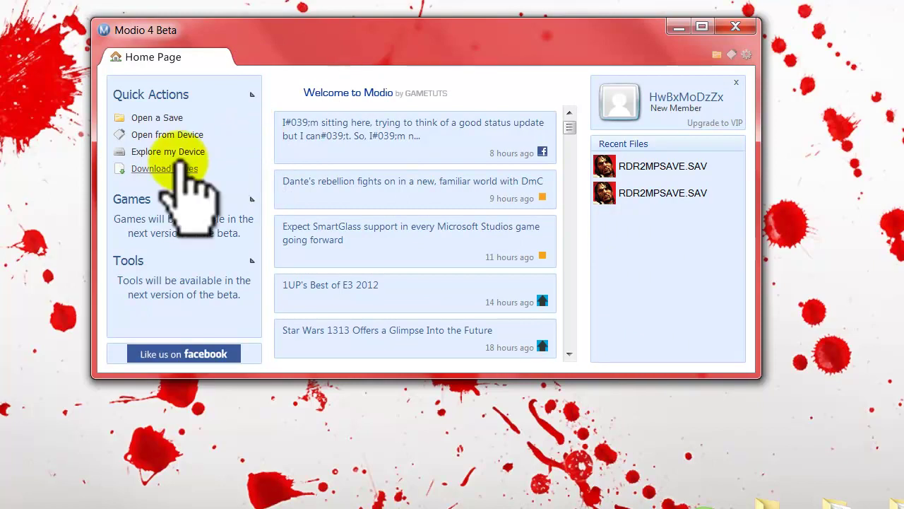